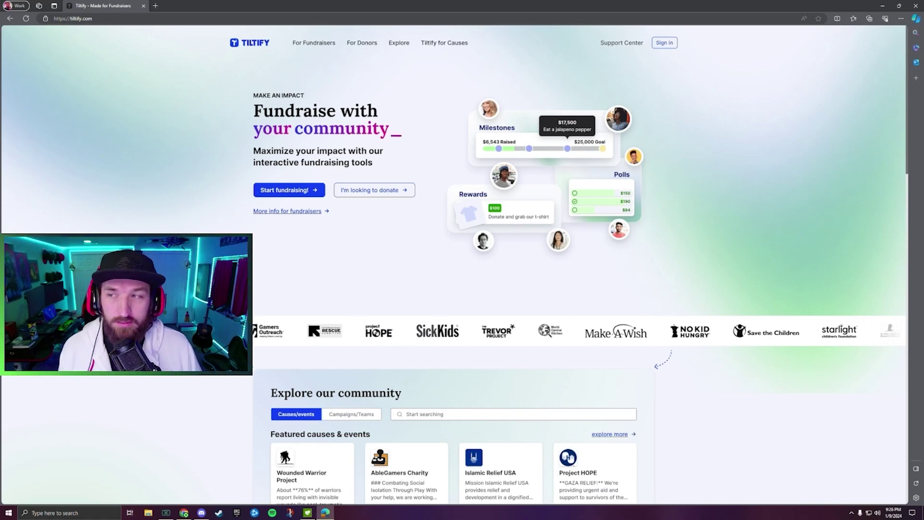
# Load the pasted team-invite link and sign in to Tiltify with the Twitch account.
pyautogui.hotkey('ctrl', 'l')
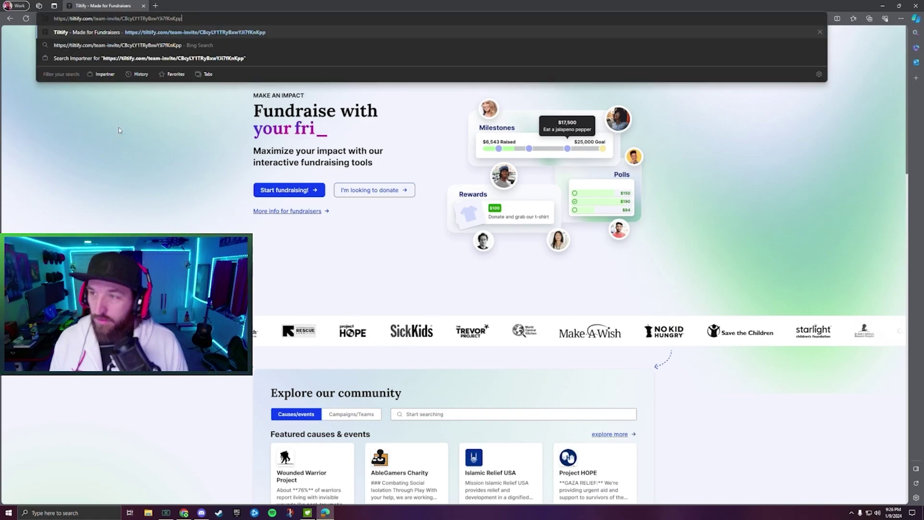
pyautogui.press('Return')
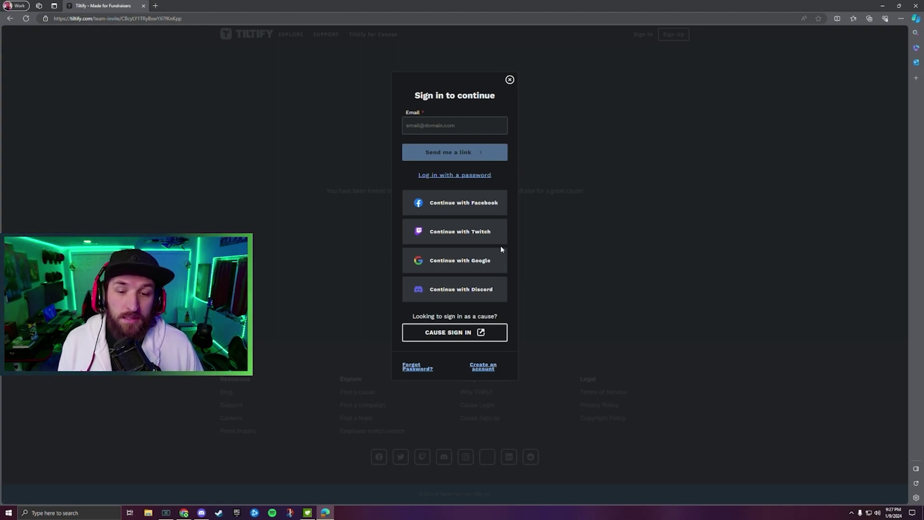
pyautogui.click(452, 237)
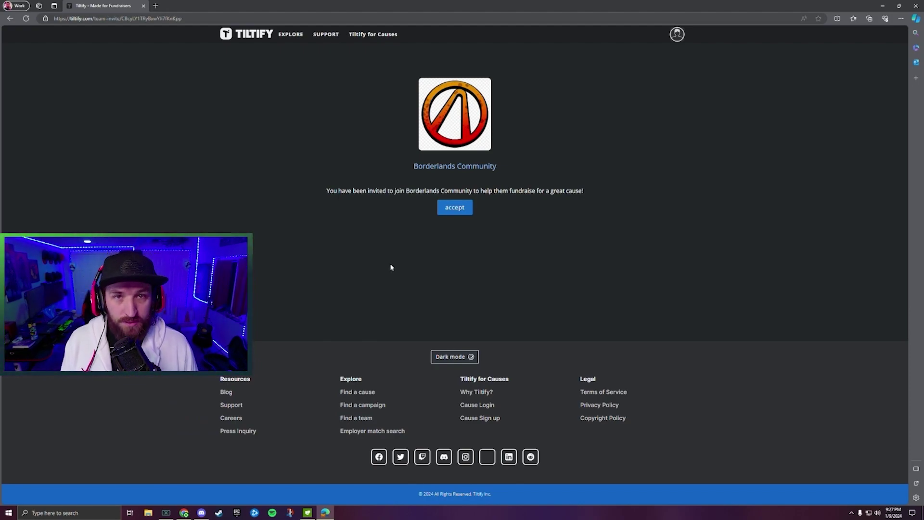
# Accept the Borderlands Community invitation and start a personal campaign under BL2 Hunt 2024.
pyautogui.click(462, 208)
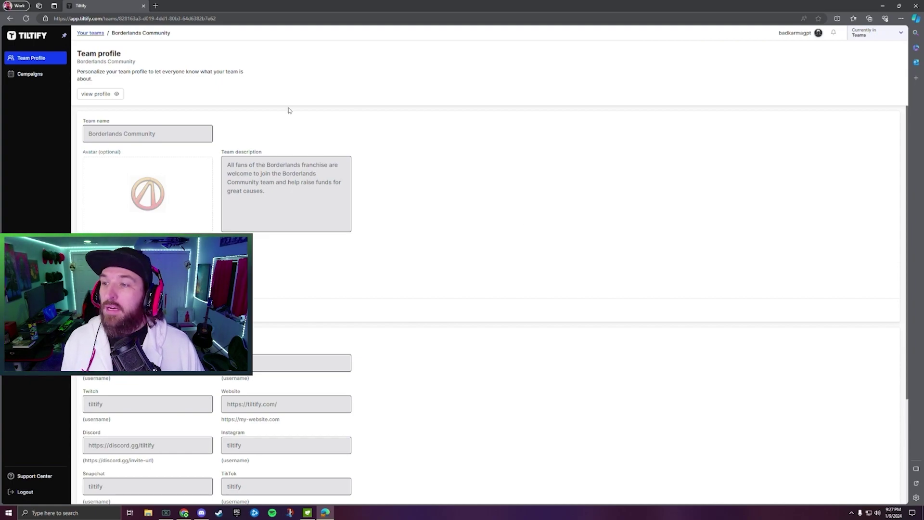
pyautogui.click(24, 76)
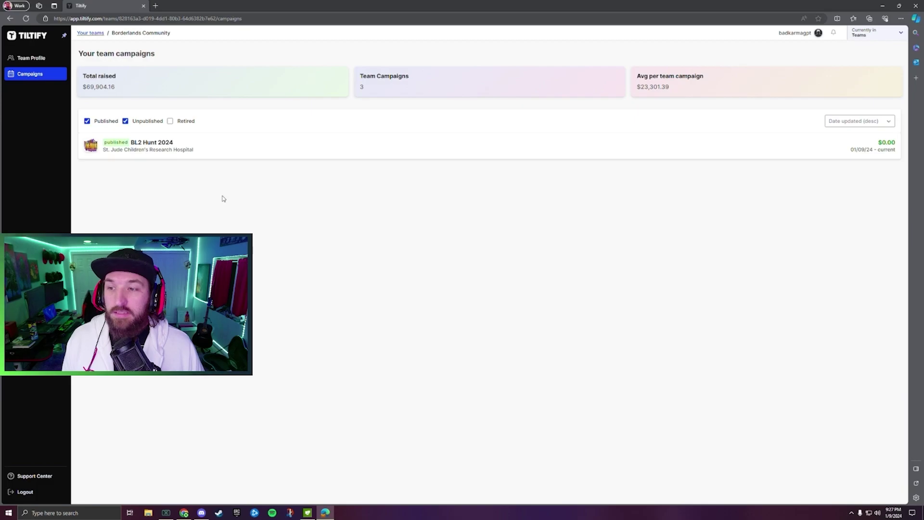
pyautogui.click(211, 152)
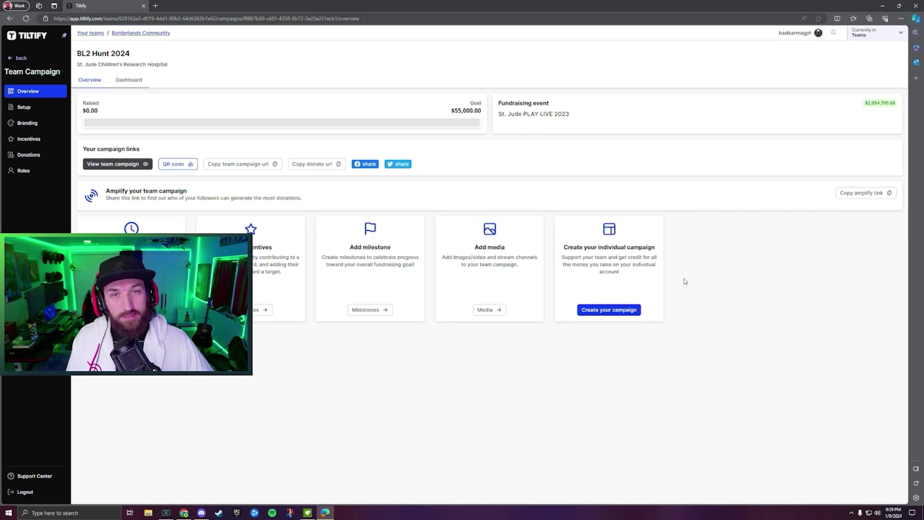
pyautogui.click(605, 311)
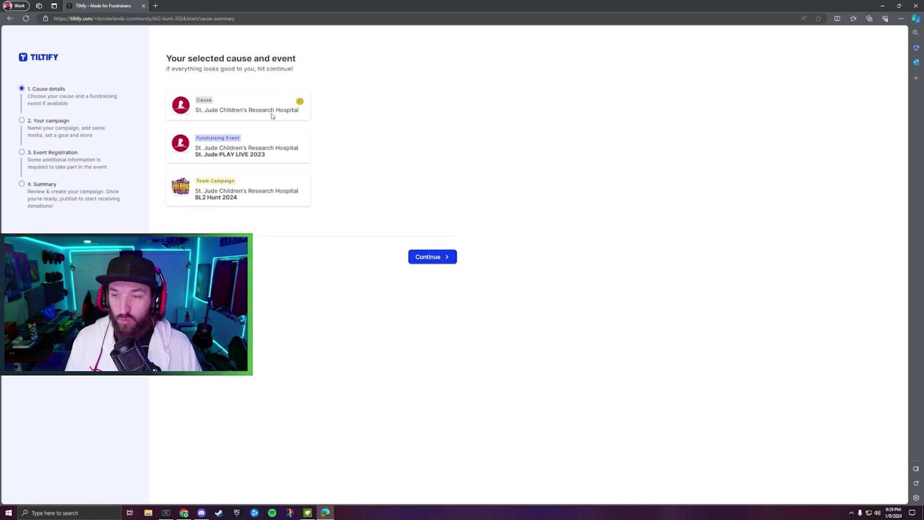
# Confirm the St. Jude cause and event, and enter KarmaHunts2024 as the campaign name.
pyautogui.click(420, 258)
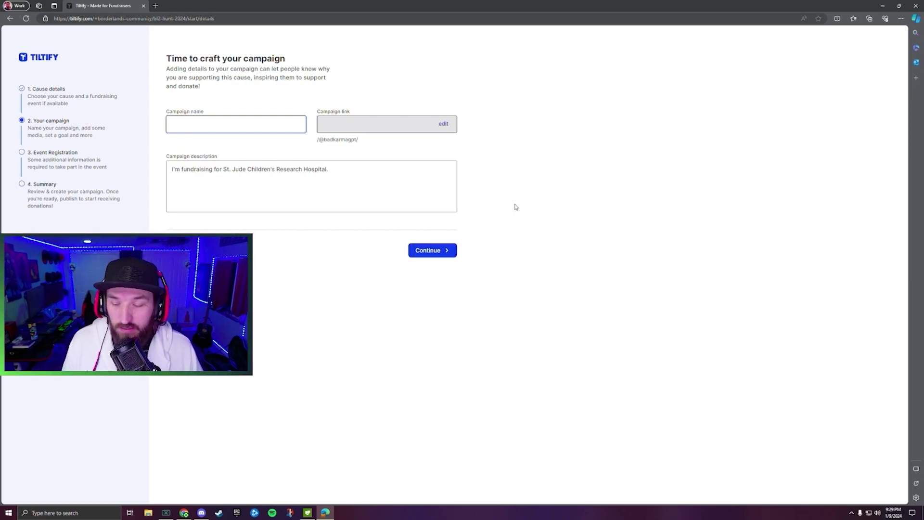
pyautogui.write('Karm')
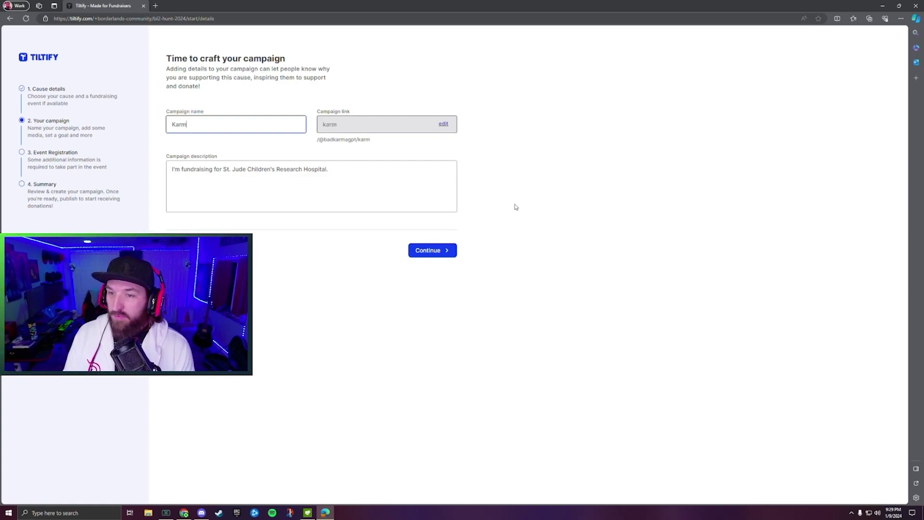
pyautogui.write('aH')
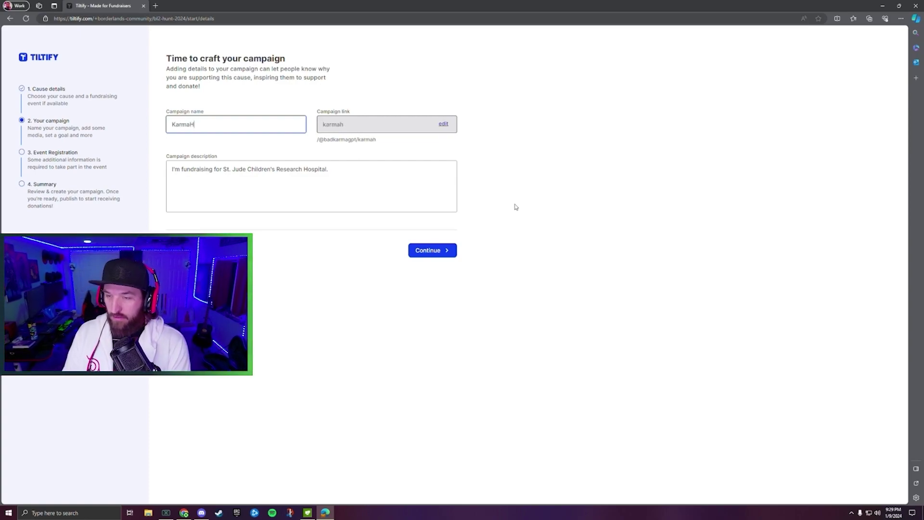
pyautogui.write('unts2024')
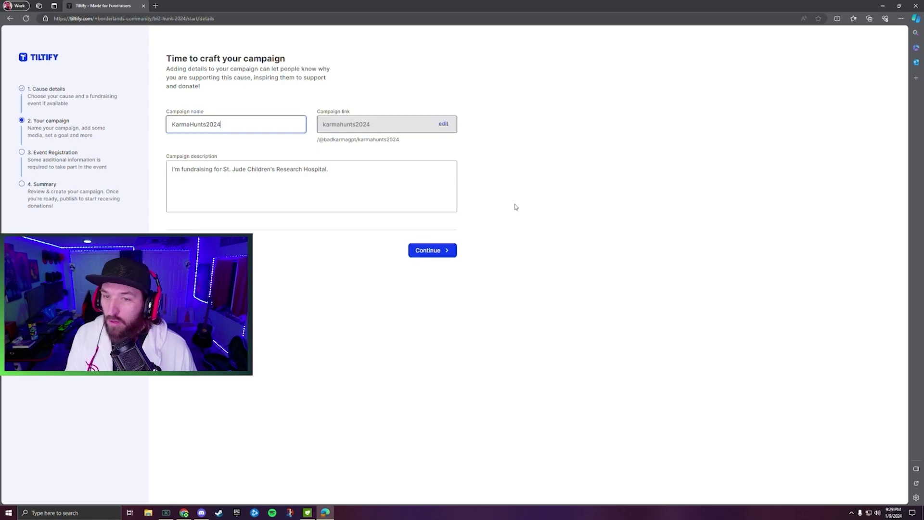
pyautogui.click(360, 170)
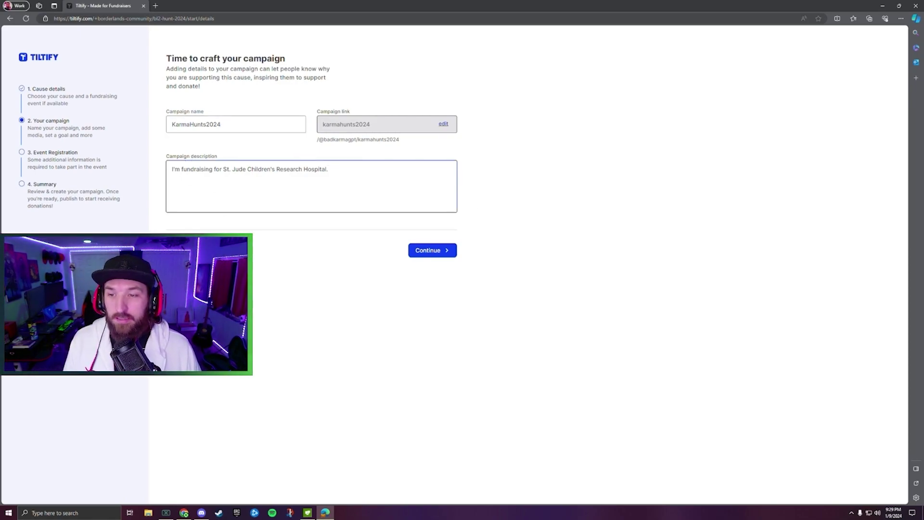
# Save the campaign details and switch on the campaign Image option.
pyautogui.click(430, 251)
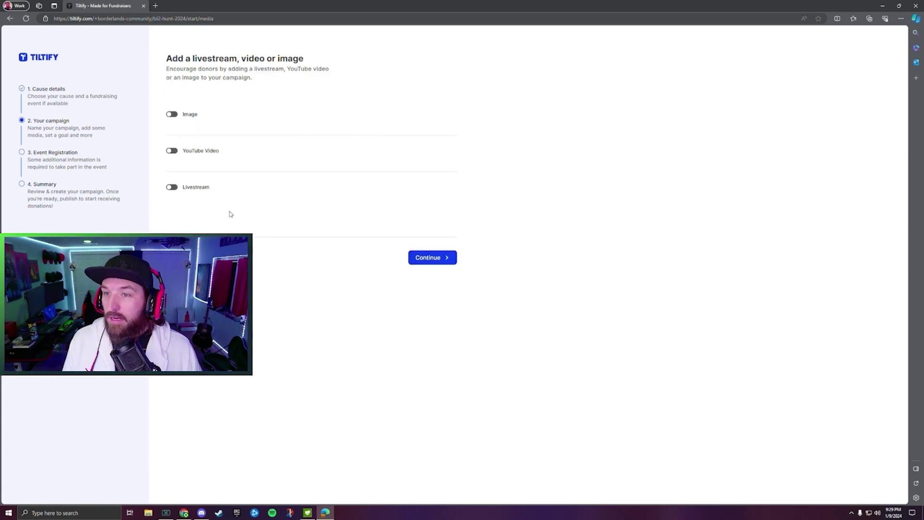
pyautogui.click(174, 117)
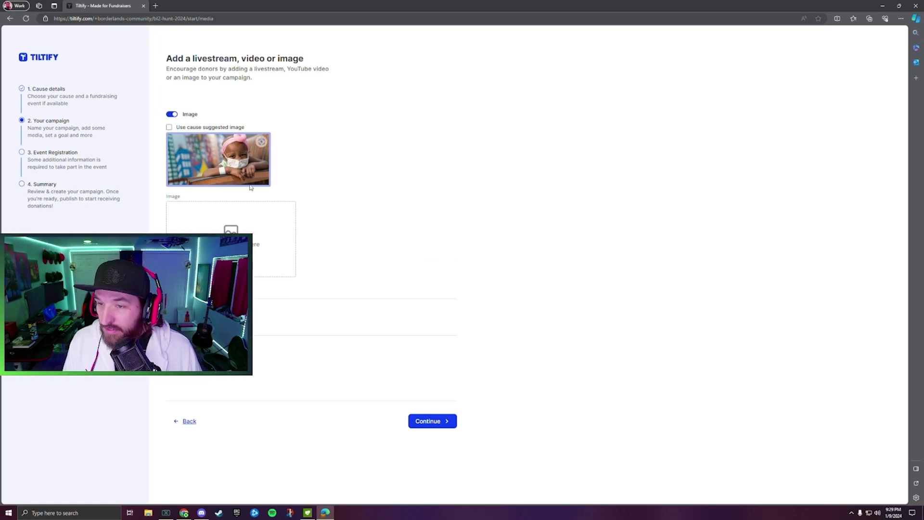
pyautogui.moveTo(215, 180)
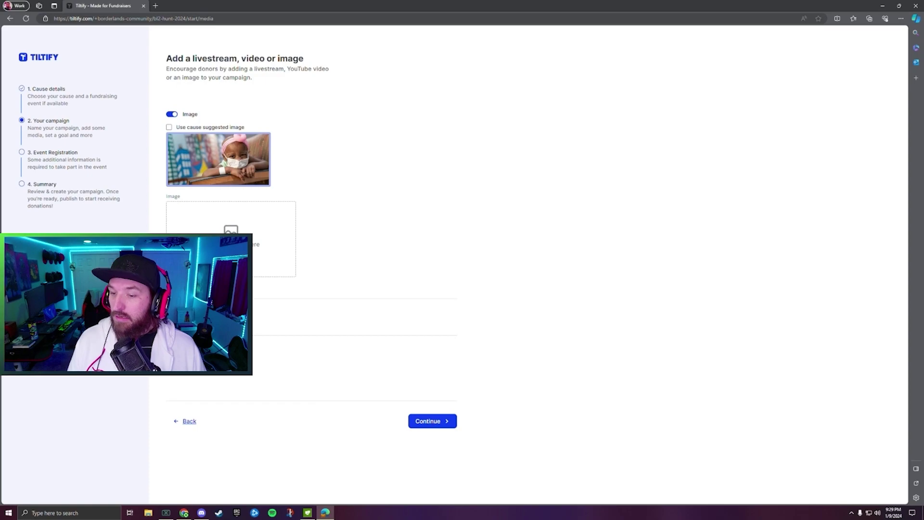
pyautogui.scroll(-1, 321, 287)
pyautogui.scroll(-1, 321, 287)
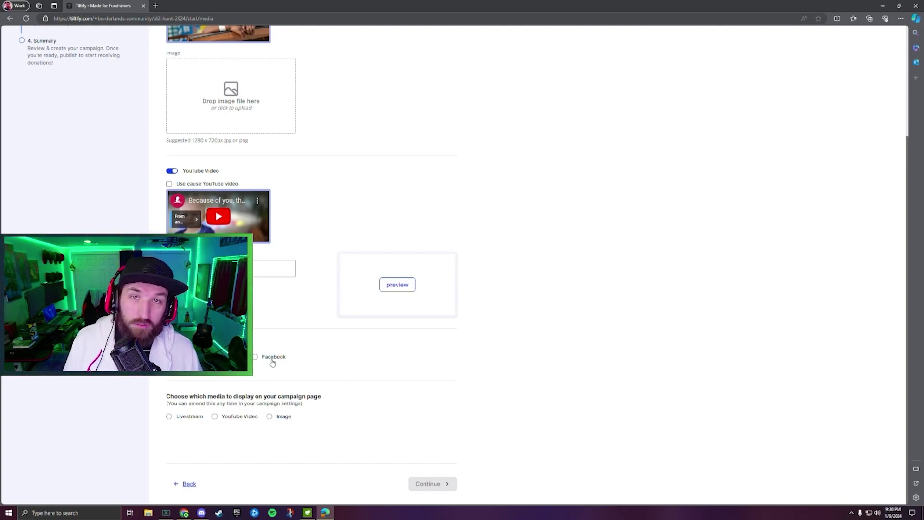
# Choose the livestream setup and make Livestream the featured campaign page media.
pyautogui.click(256, 358)
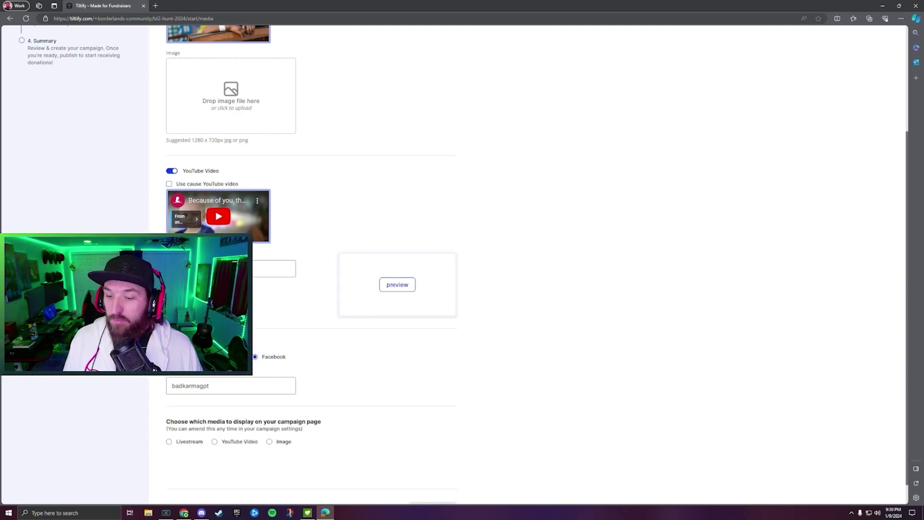
pyautogui.press('Left')
pyautogui.scroll(-1, 313, 260)
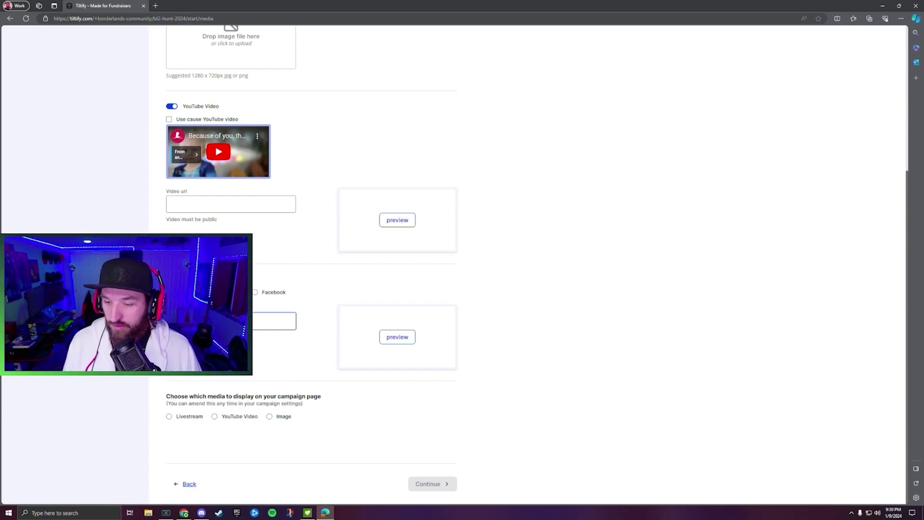
pyautogui.click(171, 418)
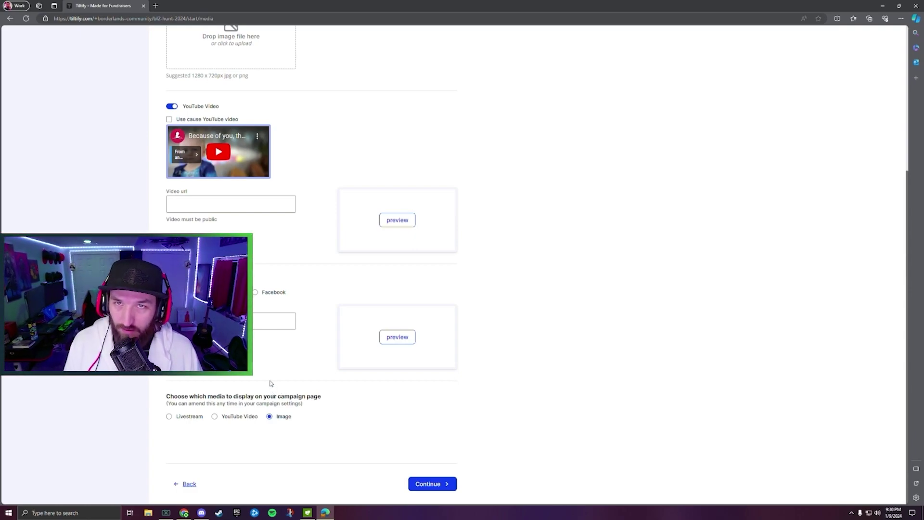
pyautogui.click(169, 417)
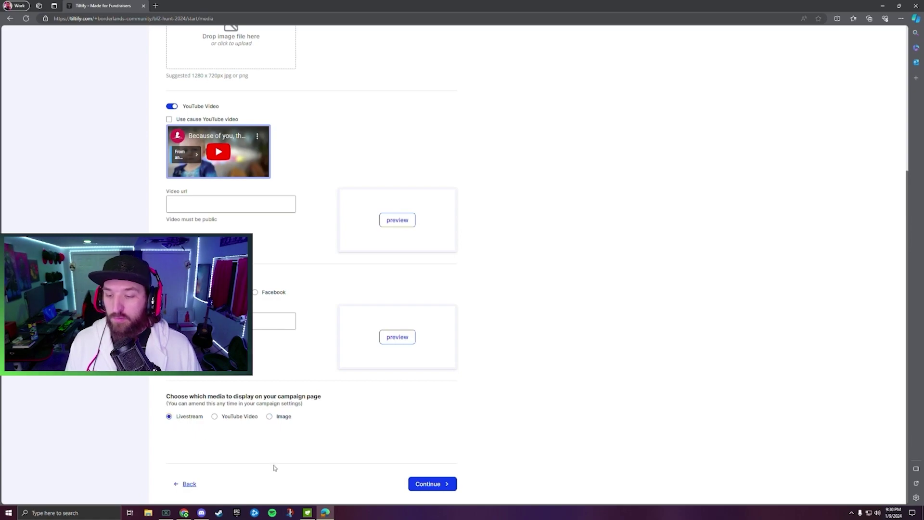
pyautogui.click(431, 483)
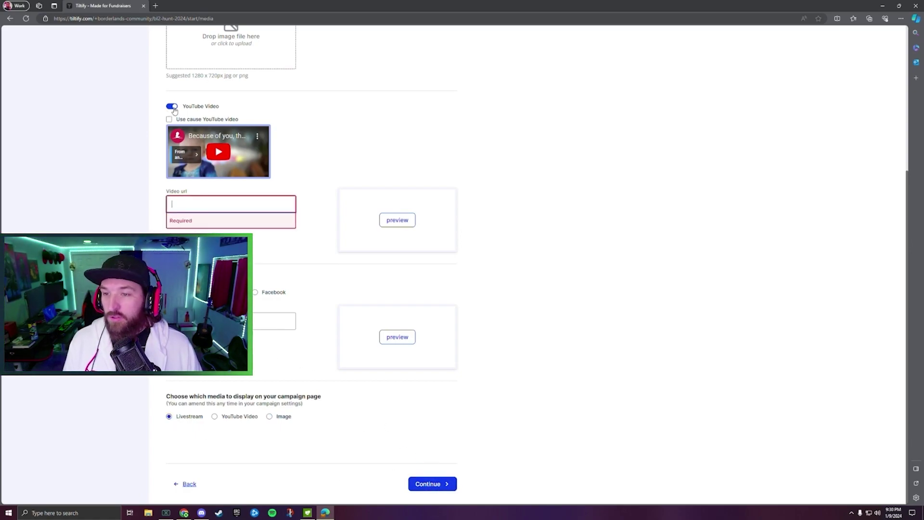
# Use the cause's suggested campaign image and continue to the $100.00 goal step.
pyautogui.scroll(4, 204, 126)
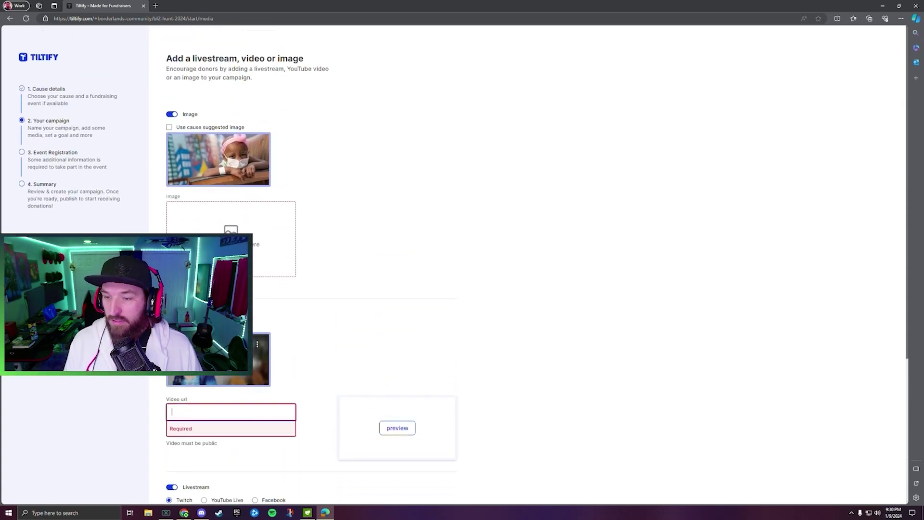
pyautogui.click(169, 128)
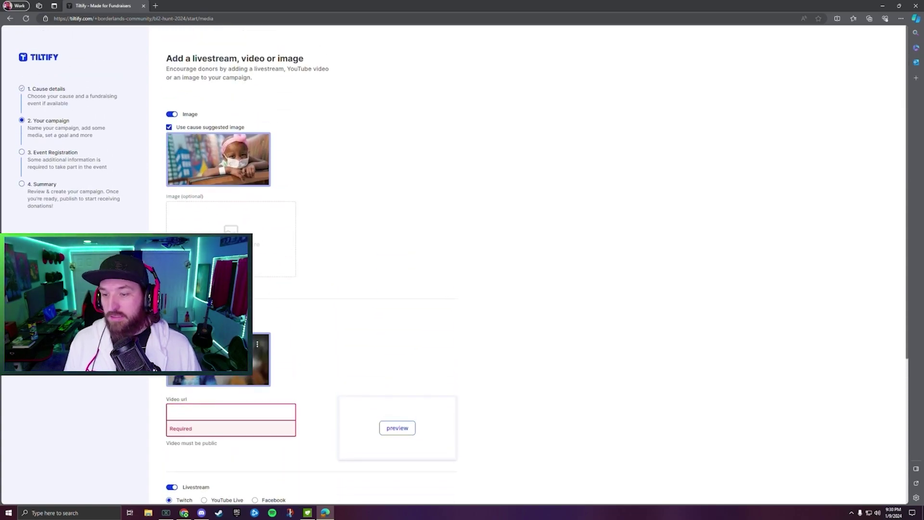
pyautogui.scroll(-2, 304, 272)
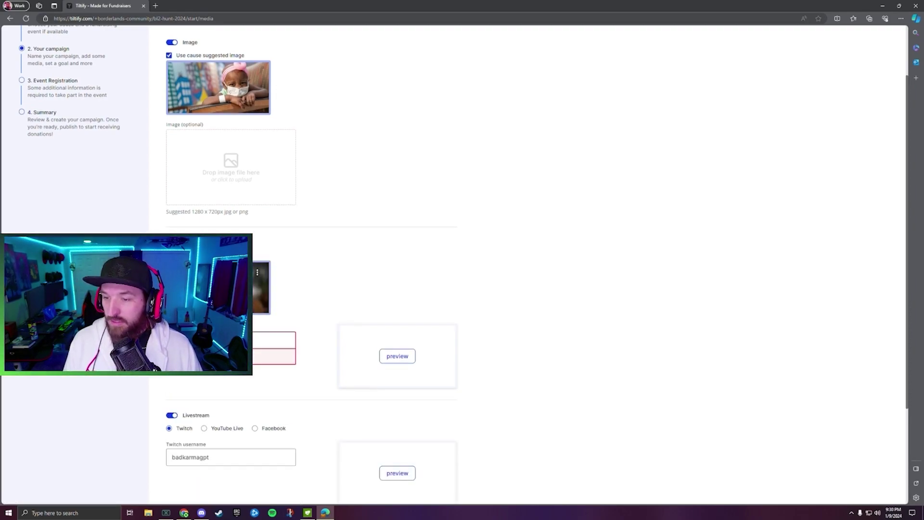
pyautogui.scroll(2, 337, 284)
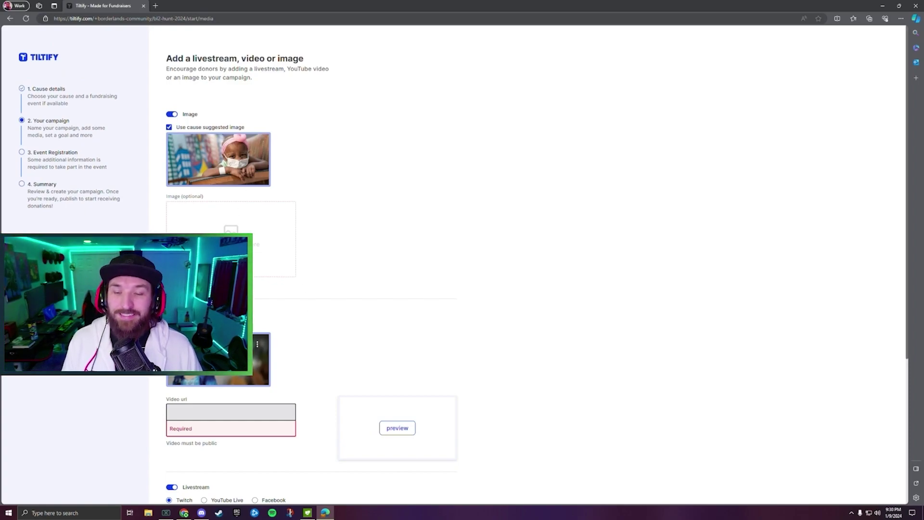
pyautogui.scroll(-4, 259, 349)
pyautogui.scroll(-1, 258, 349)
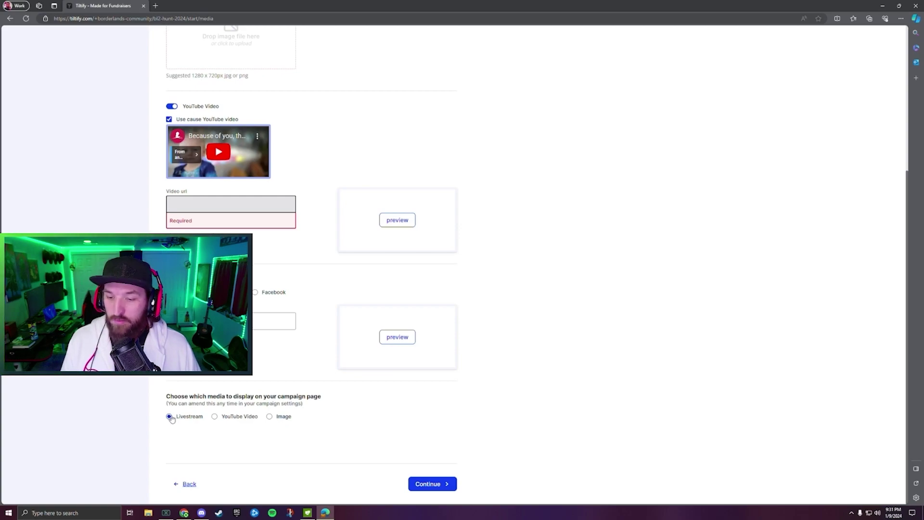
pyautogui.click(433, 485)
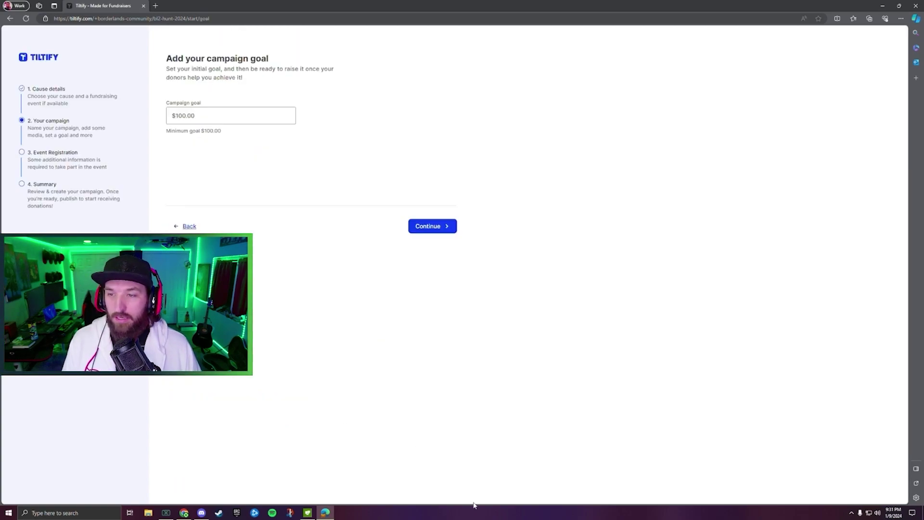
# Keep the $100.00 minimum campaign goal and move past the goal step.
pyautogui.click(201, 122)
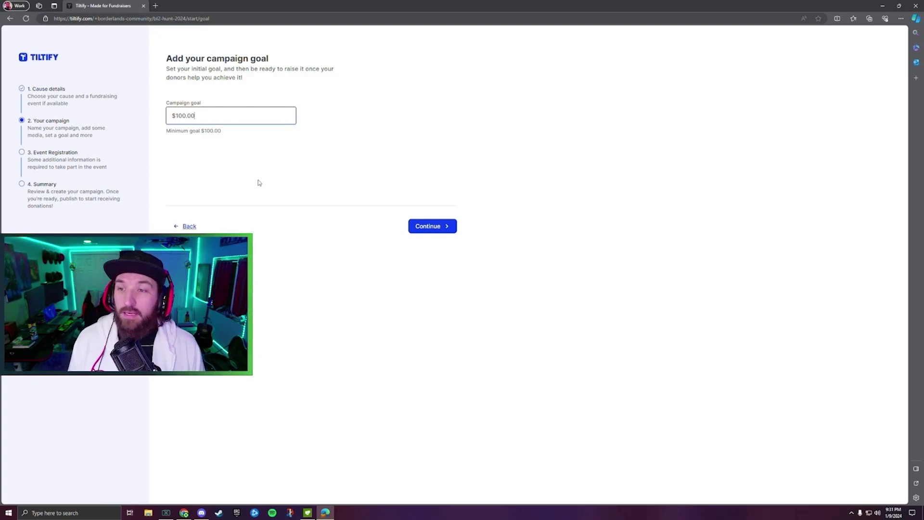
pyautogui.moveTo(202, 131); pyautogui.dragTo(229, 133)
pyautogui.click(235, 179)
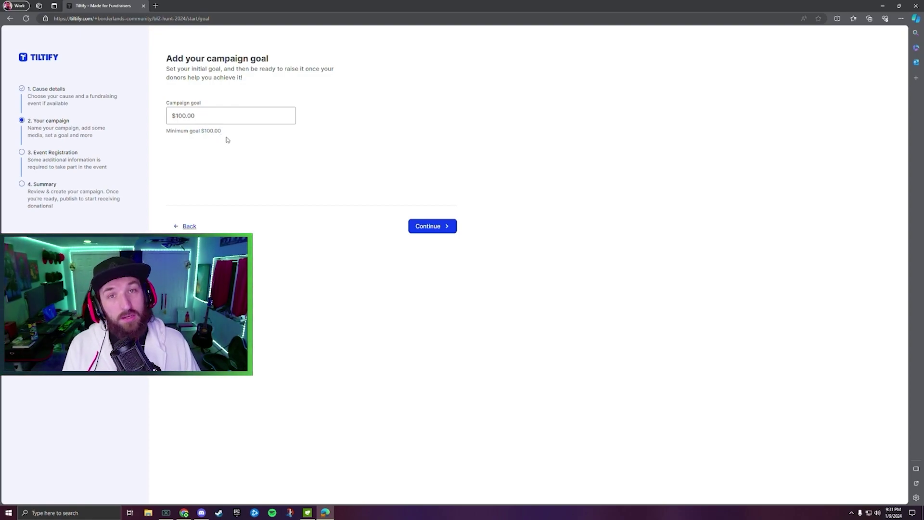
pyautogui.click(445, 228)
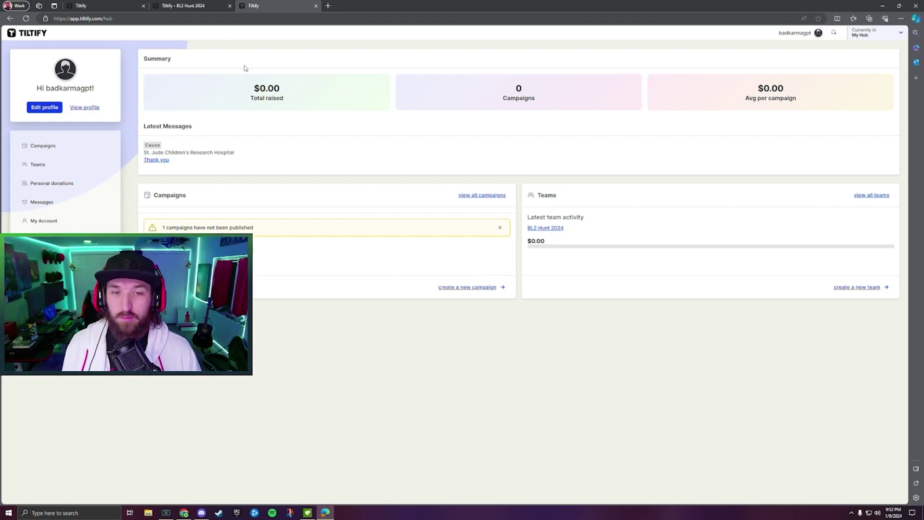
# Open the BL2 Hunt 2024 card under Borderlands Community in Teams.
pyautogui.click(30, 164)
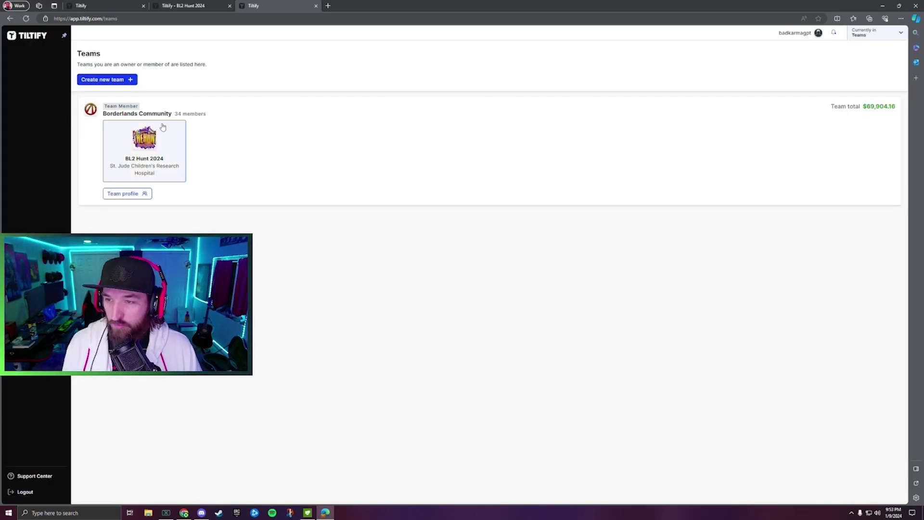
pyautogui.click(176, 155)
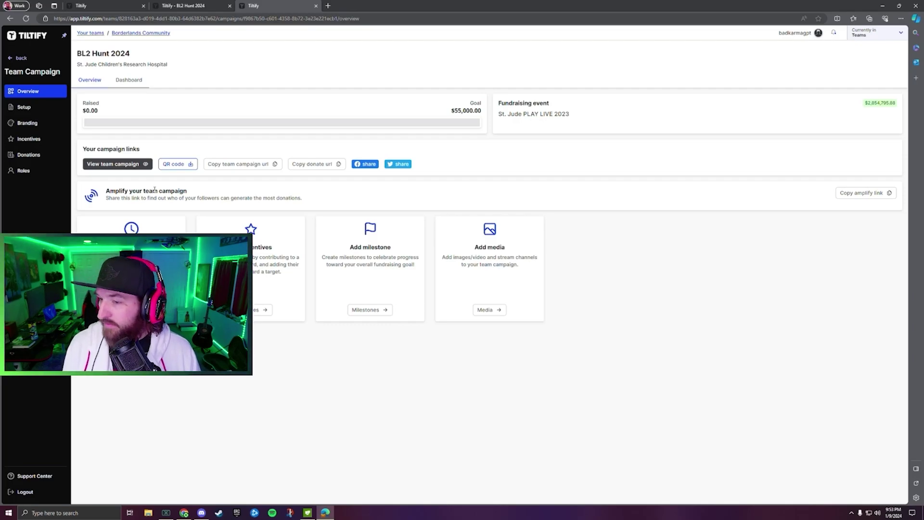
# View the public BL2 Hunt 2024 team page and choose Support this campaign.
pyautogui.click(125, 165)
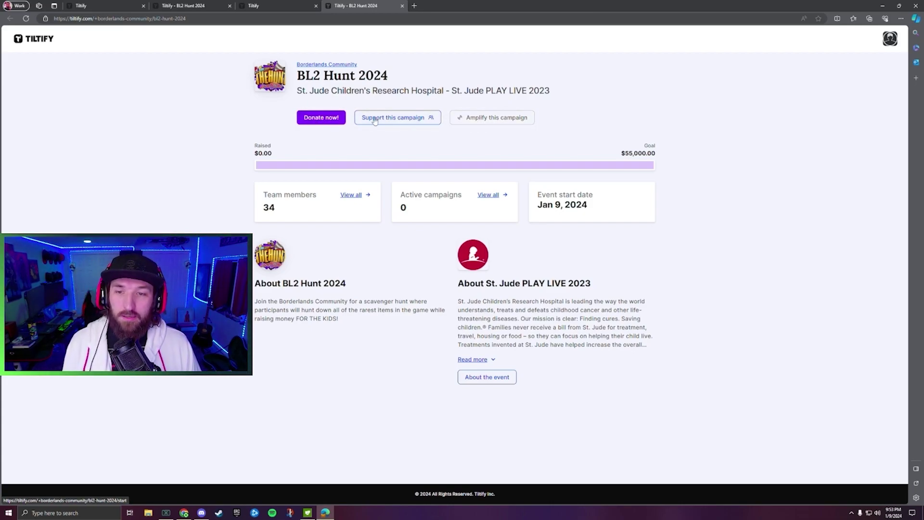
pyautogui.click(384, 123)
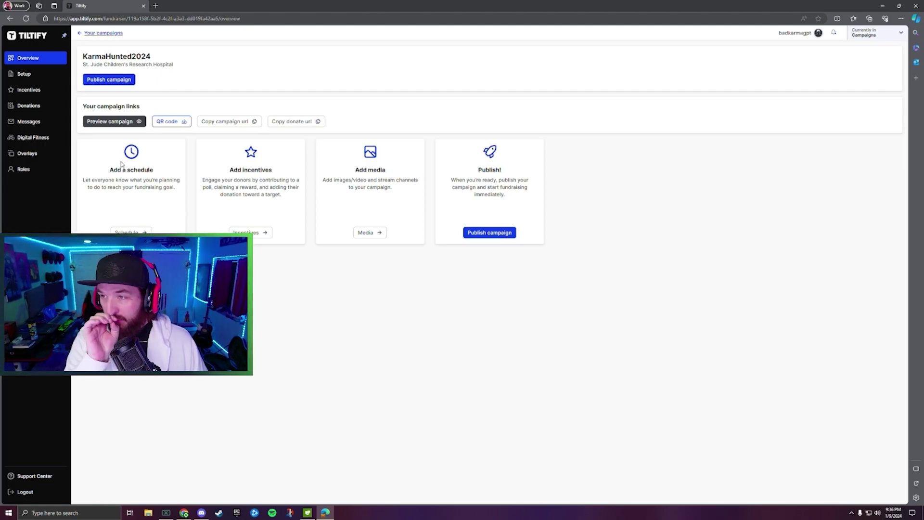
# Open the Setup page from the KarmaHunted2024 campaign overview sidebar.
pyautogui.click(24, 73)
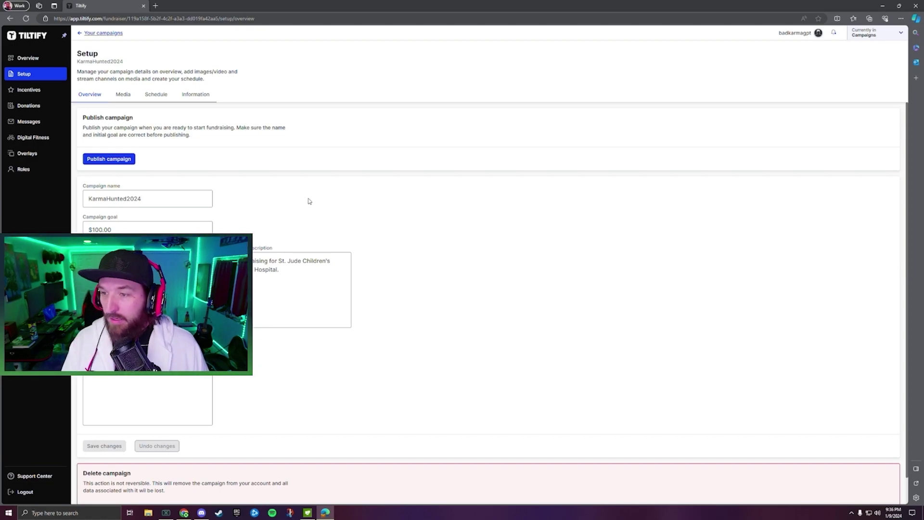
# Replace the 'ed' ending with 's' to rename the campaign KarmaHunts2024, and save.
pyautogui.scroll(-1, 310, 203)
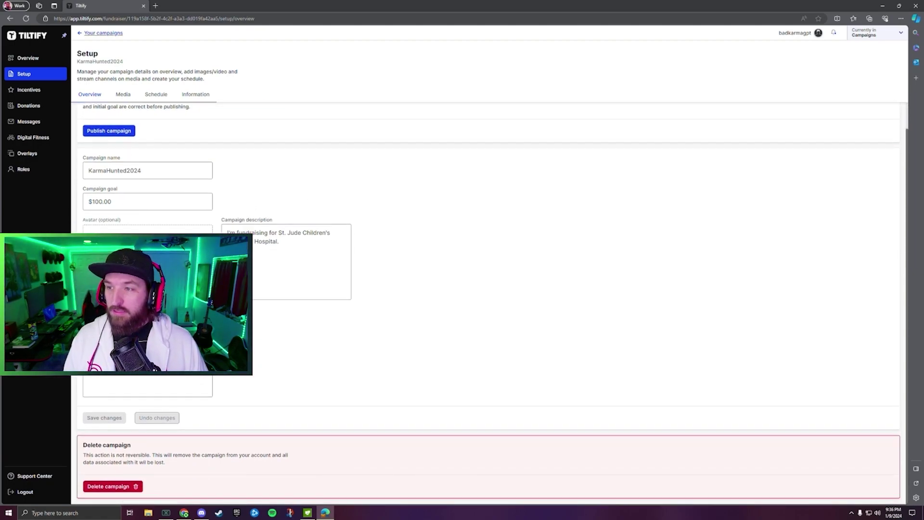
pyautogui.scroll(1, 311, 203)
pyautogui.scroll(-1, 104, 470)
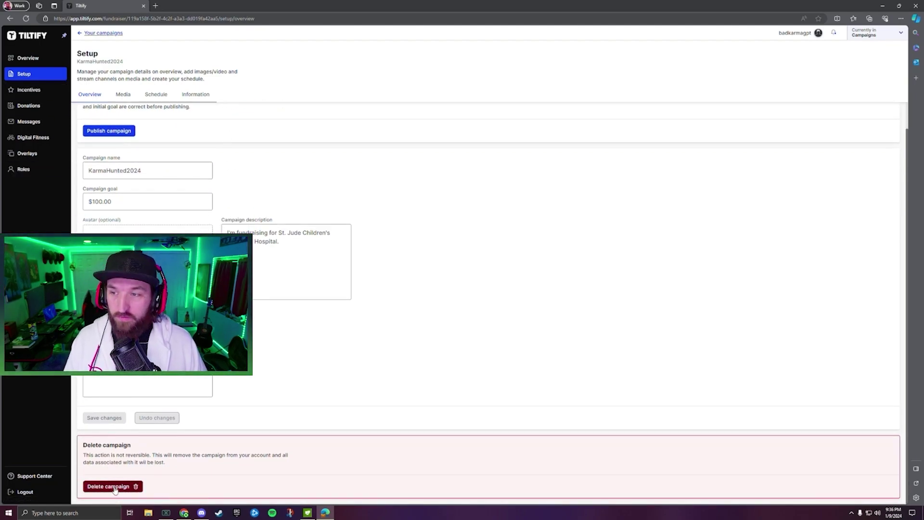
pyautogui.scroll(1, 115, 490)
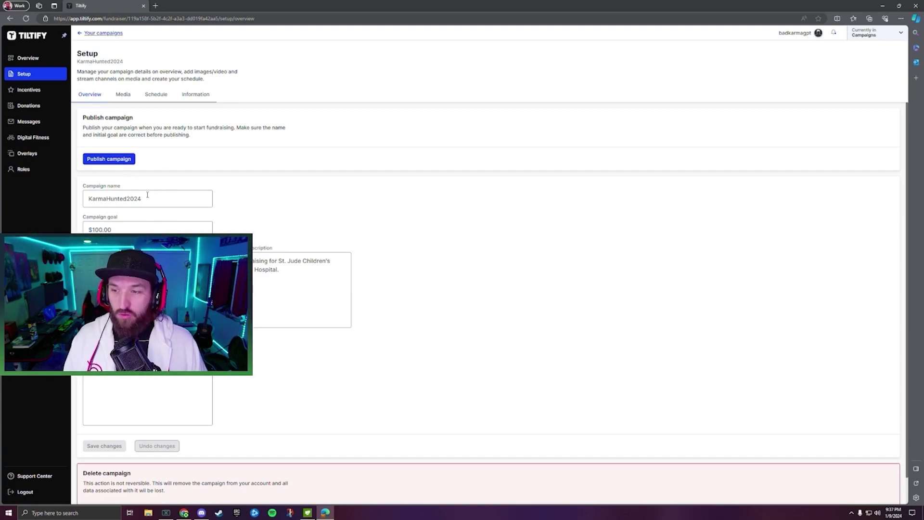
pyautogui.moveTo(120, 199); pyautogui.dragTo(127, 199)
pyautogui.write('s')
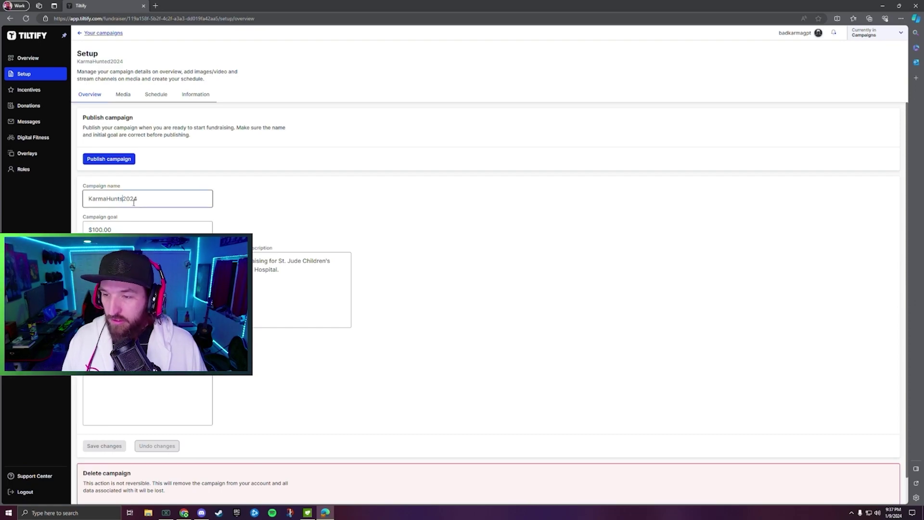
pyautogui.click(110, 447)
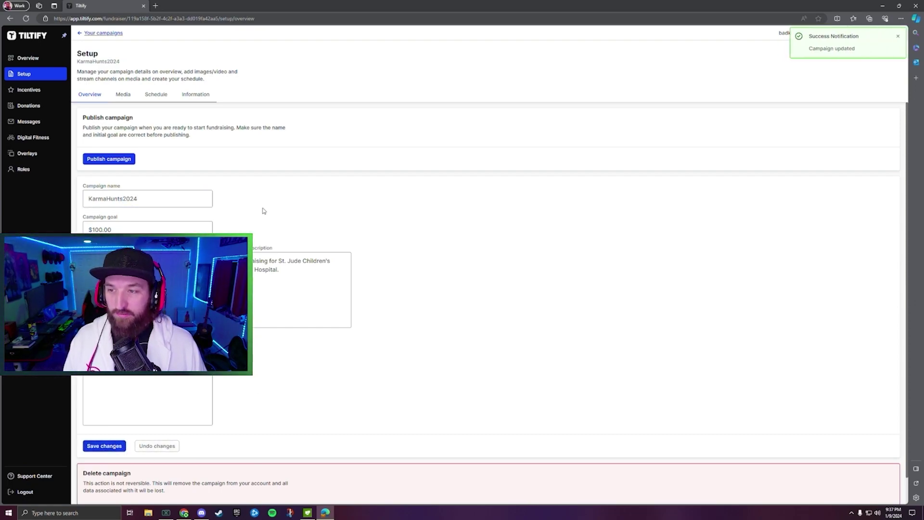
# Publish the KarmaHunts2024 campaign and save the pending setup changes.
pyautogui.click(120, 160)
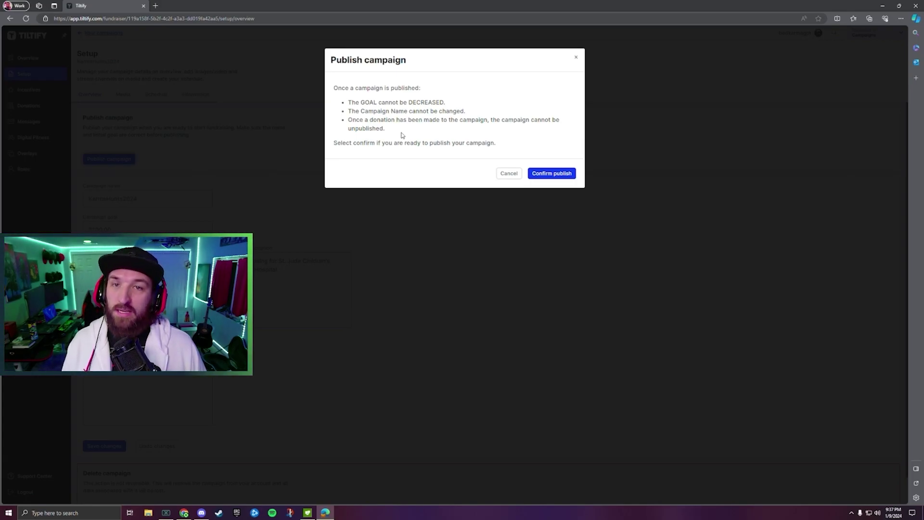
pyautogui.click(559, 174)
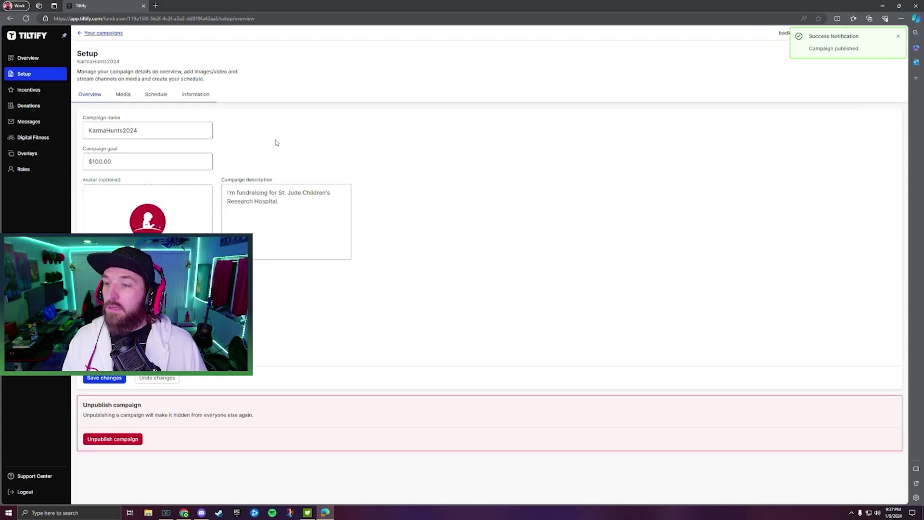
pyautogui.click(29, 59)
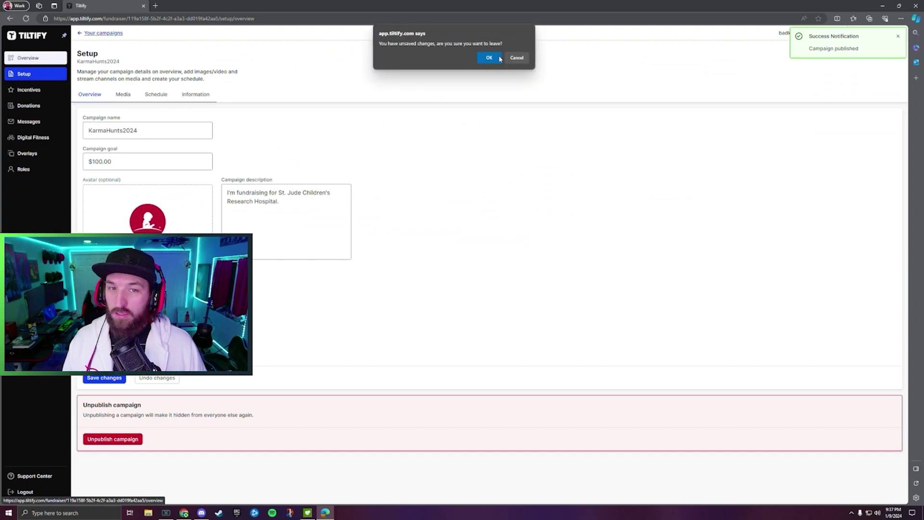
pyautogui.click(517, 58)
pyautogui.click(89, 378)
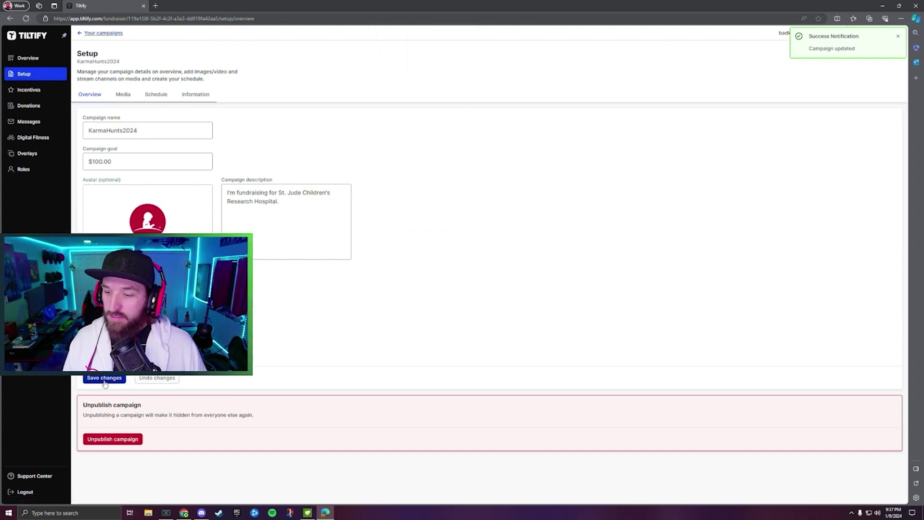
# Return to the overview, go back to Setup, and begin unpublishing the campaign.
pyautogui.click(57, 61)
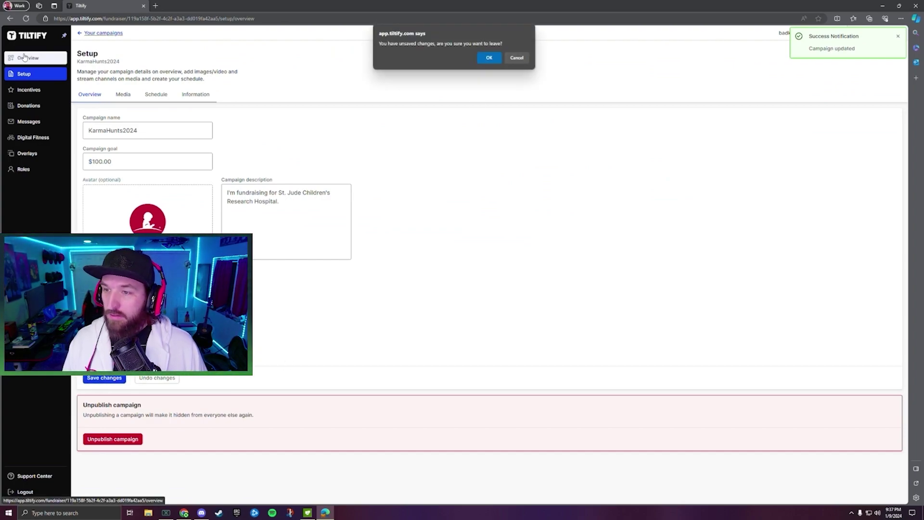
pyautogui.click(484, 59)
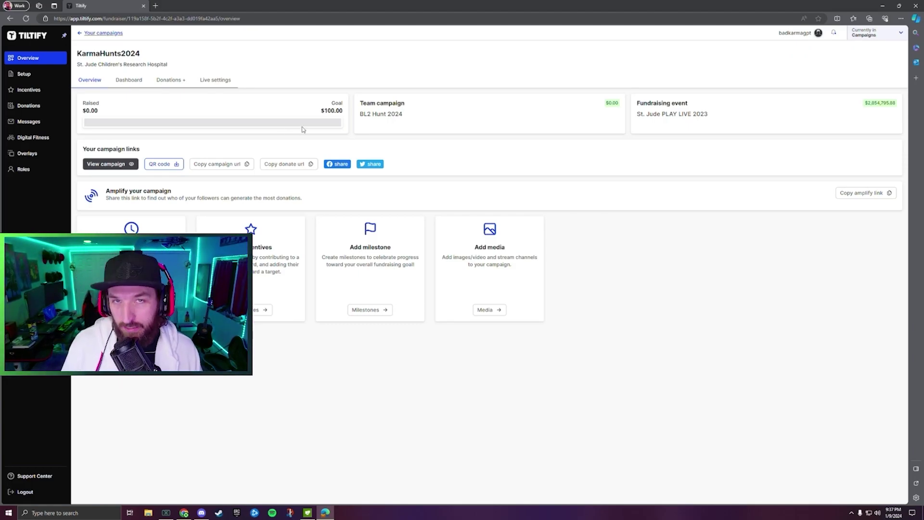
pyautogui.click(24, 74)
pyautogui.click(119, 437)
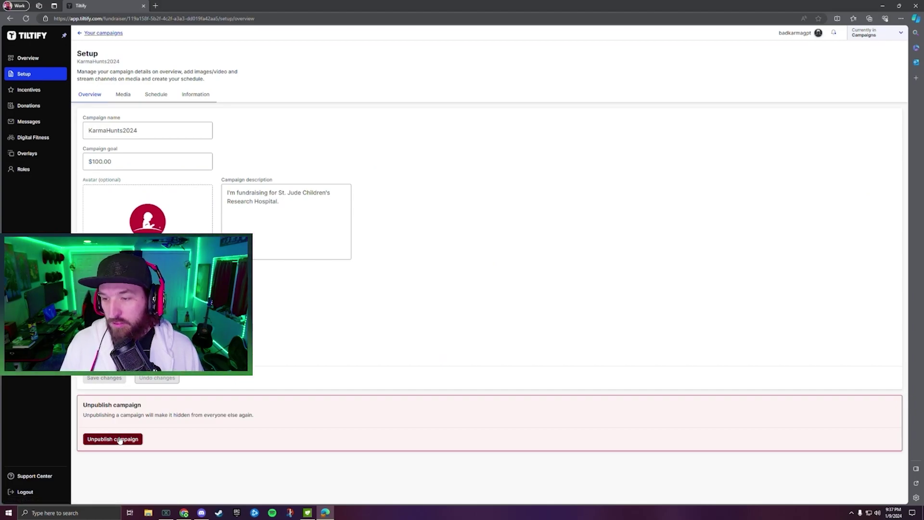
# Confirm unpublishing the campaign and rename it to KarmaHunted2024.
pyautogui.click(512, 120)
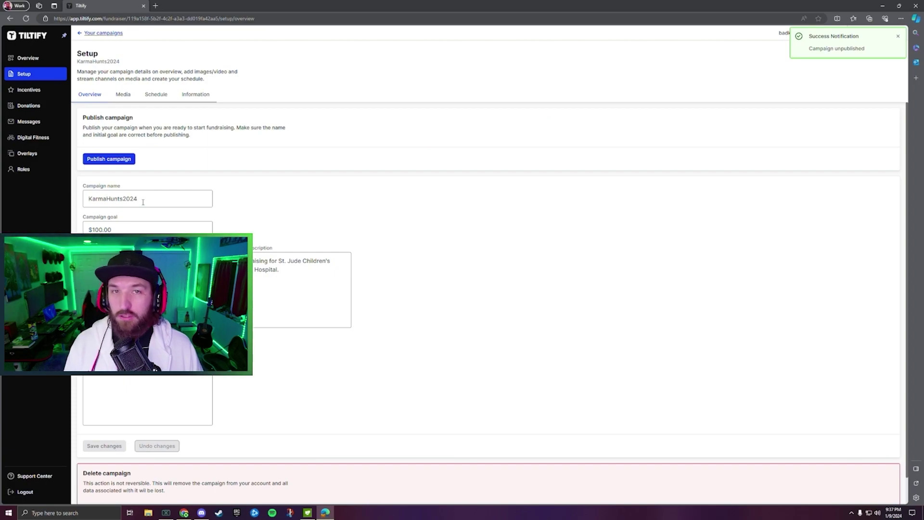
pyautogui.scroll(-1, 228, 228)
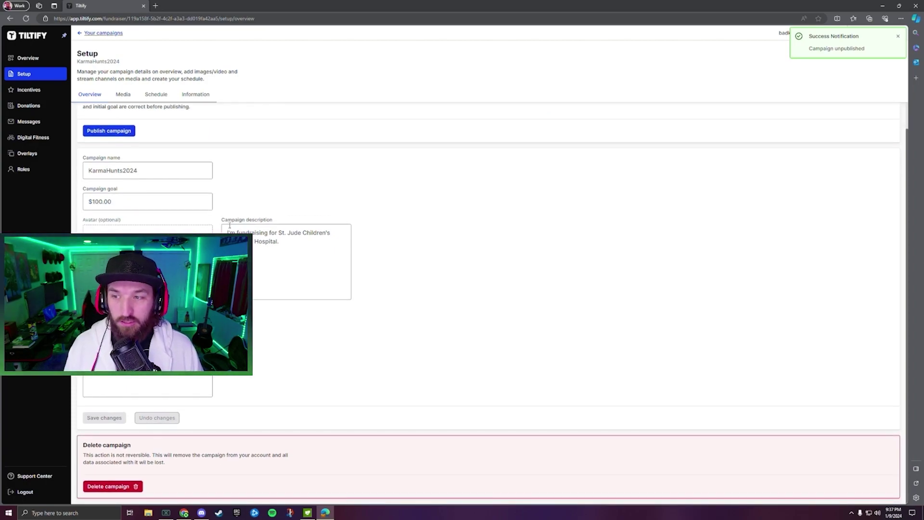
pyautogui.moveTo(119, 171); pyautogui.dragTo(124, 171)
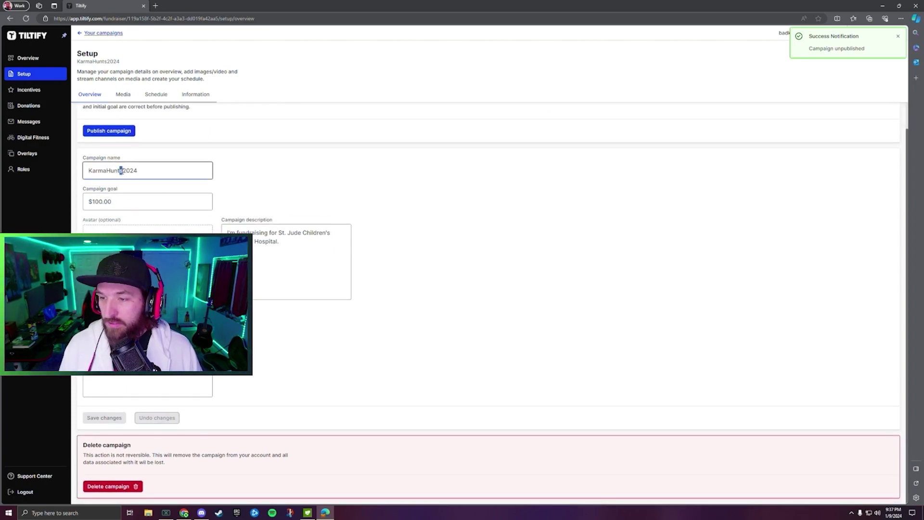
pyautogui.write('ed')
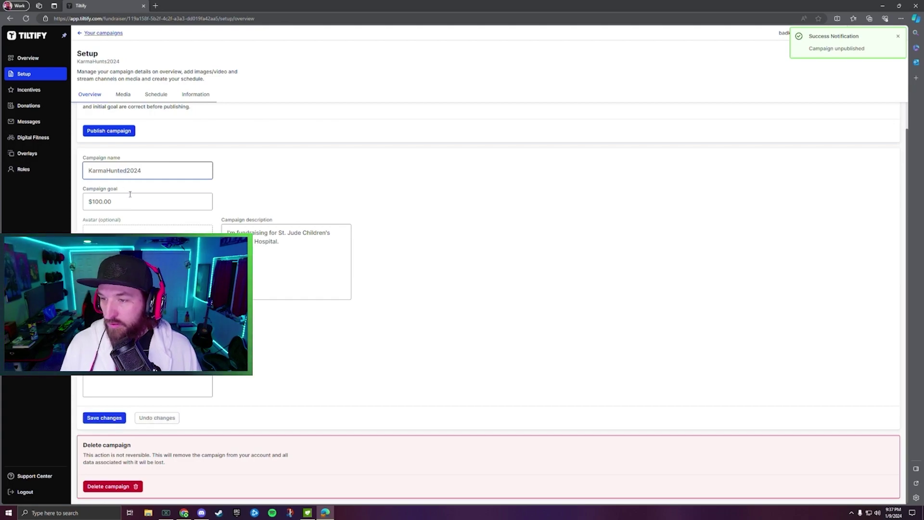
# Set the campaign goal to $500,000,000.00 and save the changes.
pyautogui.click(126, 202)
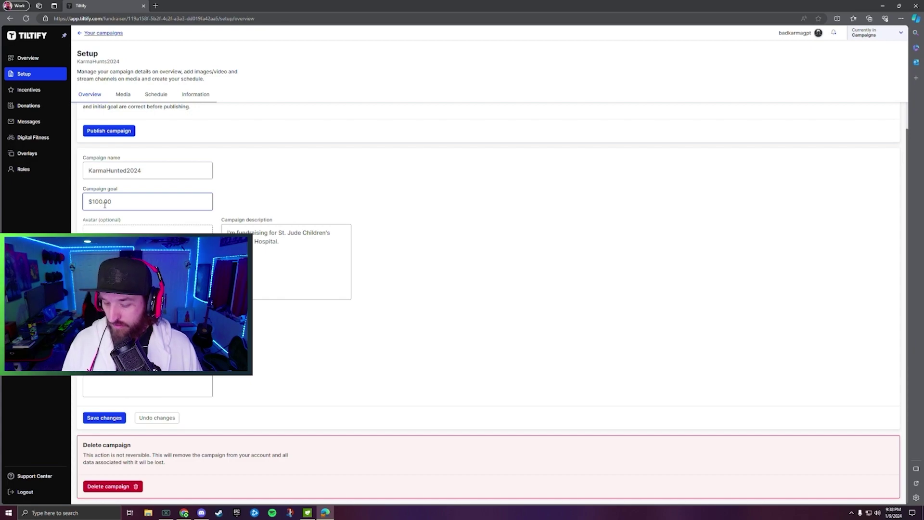
pyautogui.write('00,000,0')
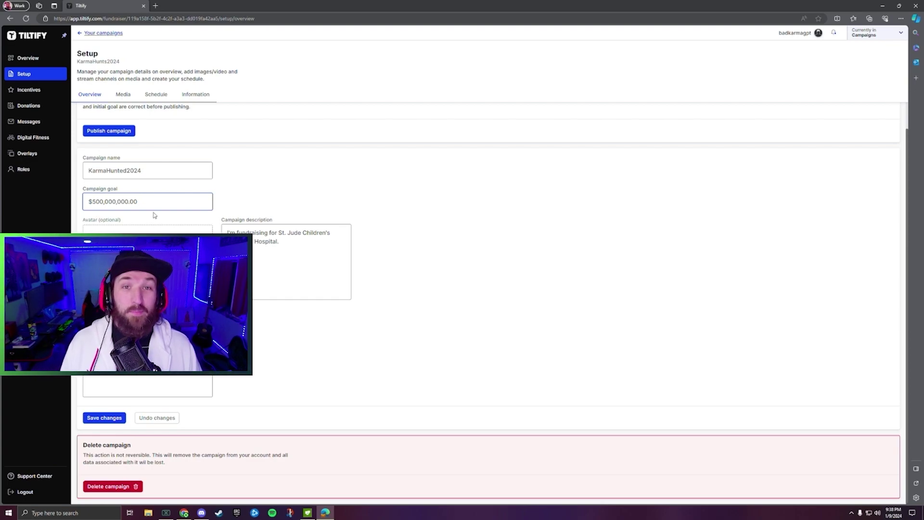
pyautogui.click(108, 420)
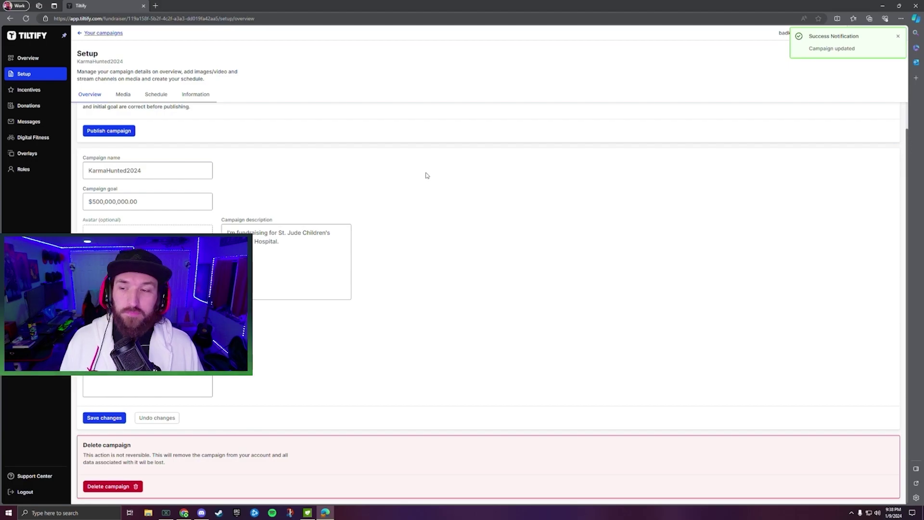
# Publish KarmaHunted2024, then go to its Overview and discard the unsaved setup edits.
pyautogui.scroll(1, 144, 170)
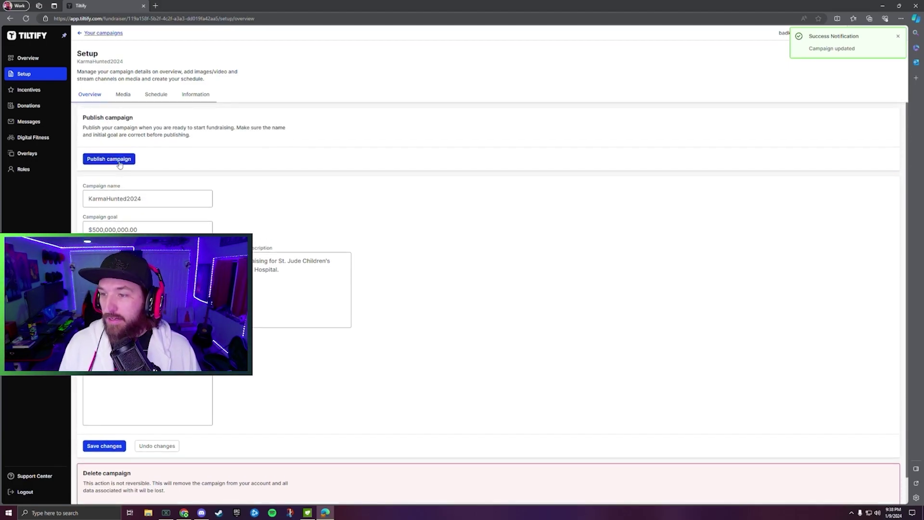
pyautogui.click(109, 159)
pyautogui.click(544, 175)
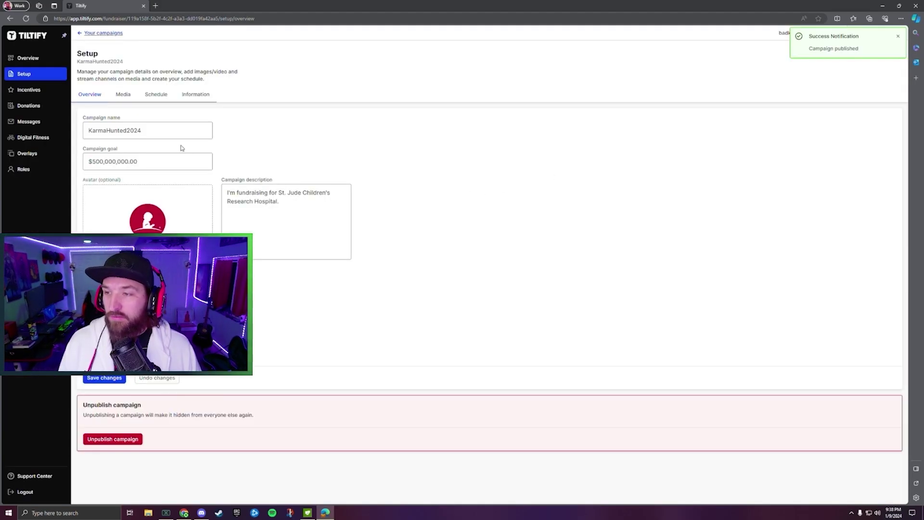
pyautogui.click(28, 57)
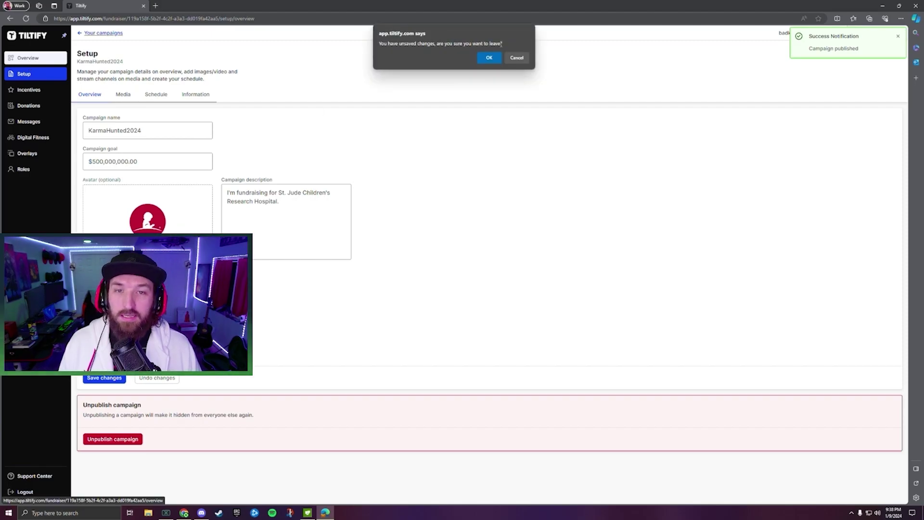
pyautogui.click(489, 58)
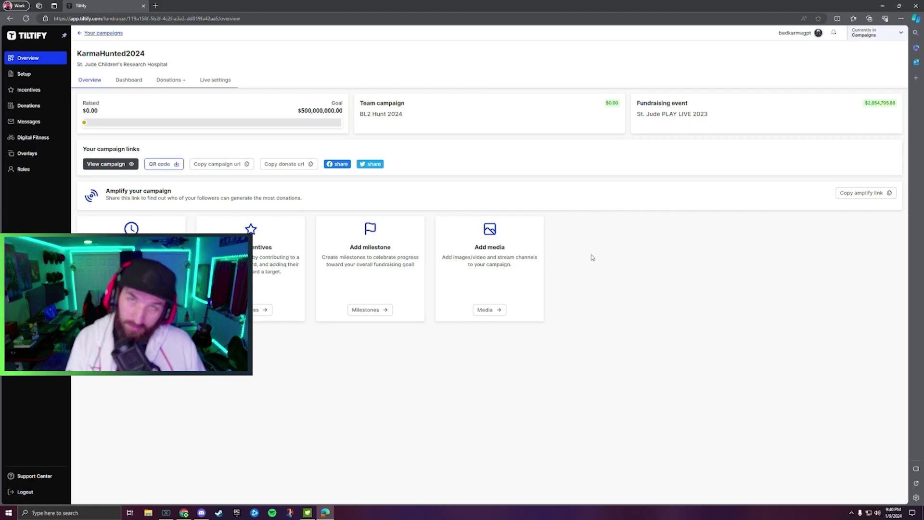
# From Setup, unpublish KarmaHunted2024 and then permanently delete it.
pyautogui.click(53, 75)
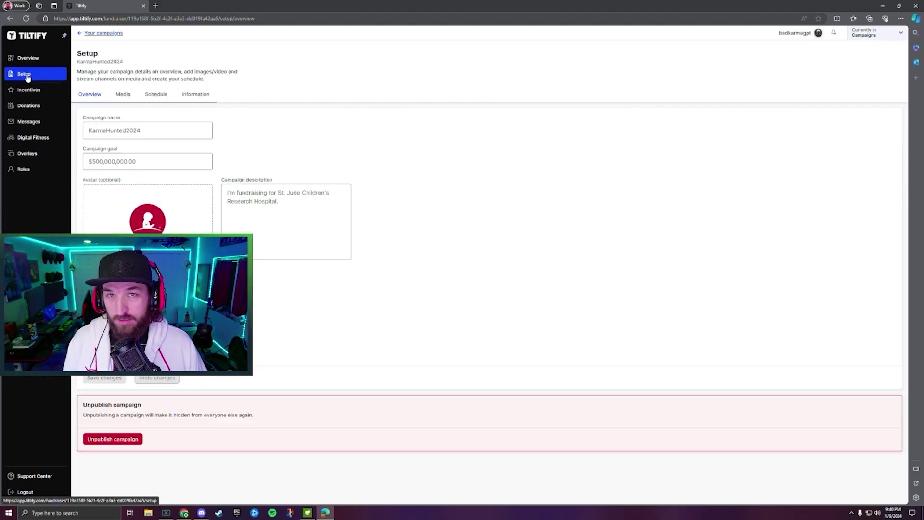
pyautogui.click(113, 439)
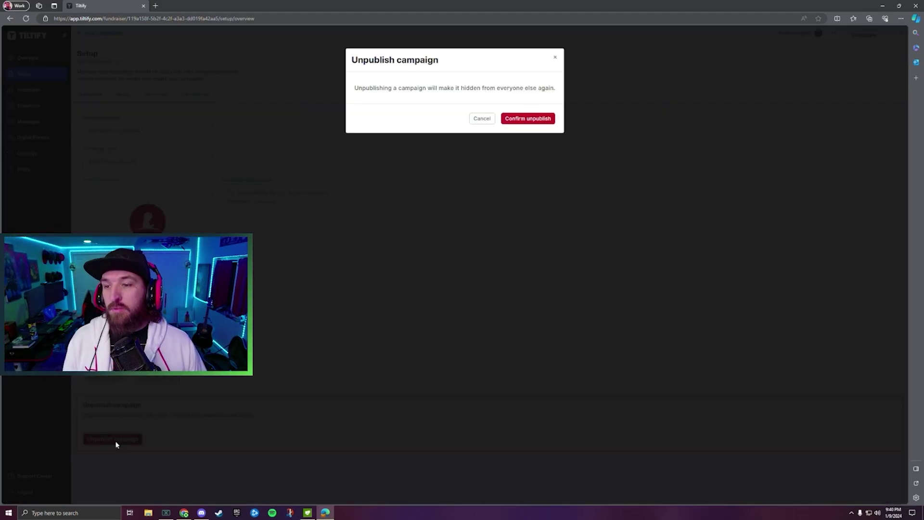
pyautogui.click(528, 118)
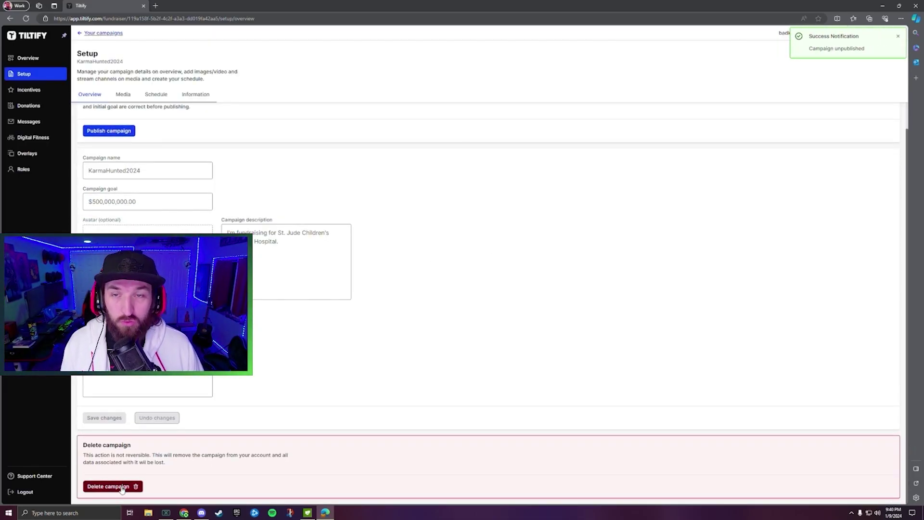
pyautogui.click(122, 490)
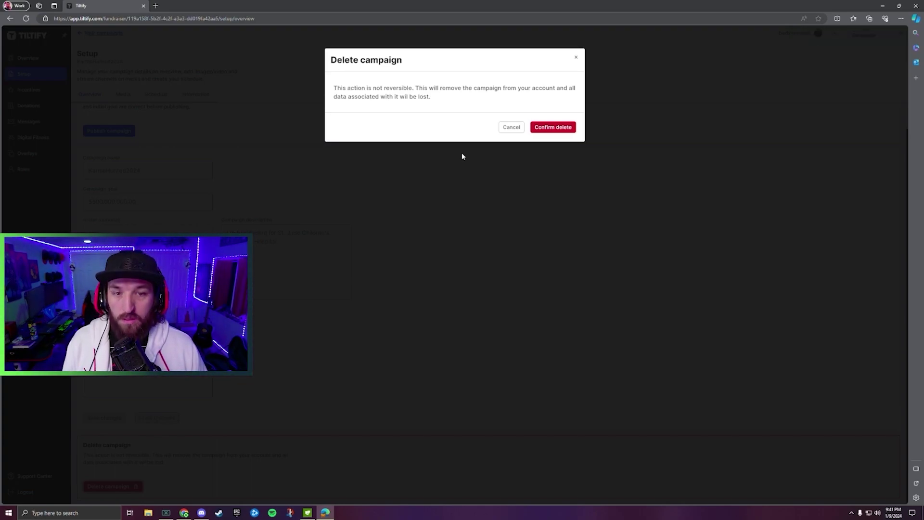
pyautogui.click(553, 126)
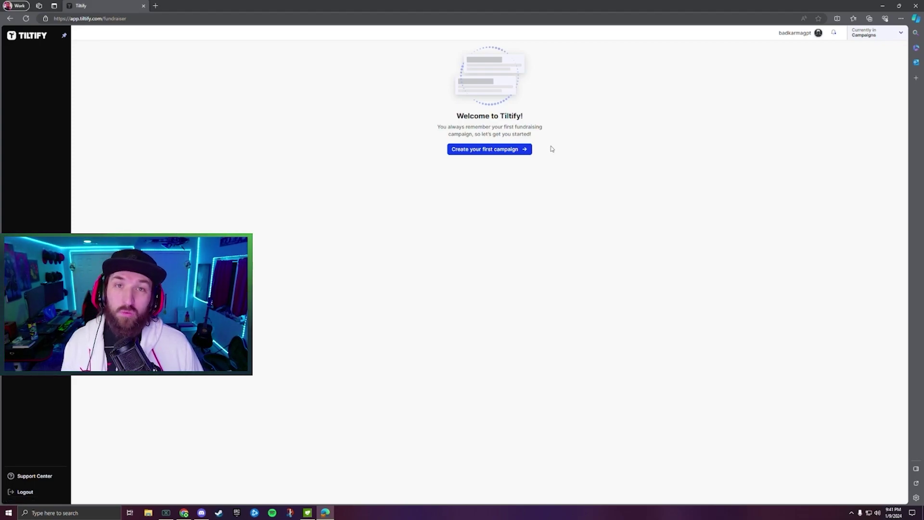
# Switch to the Teams area and open BL2 Hunt 2024's public team campaign page.
pyautogui.click(876, 39)
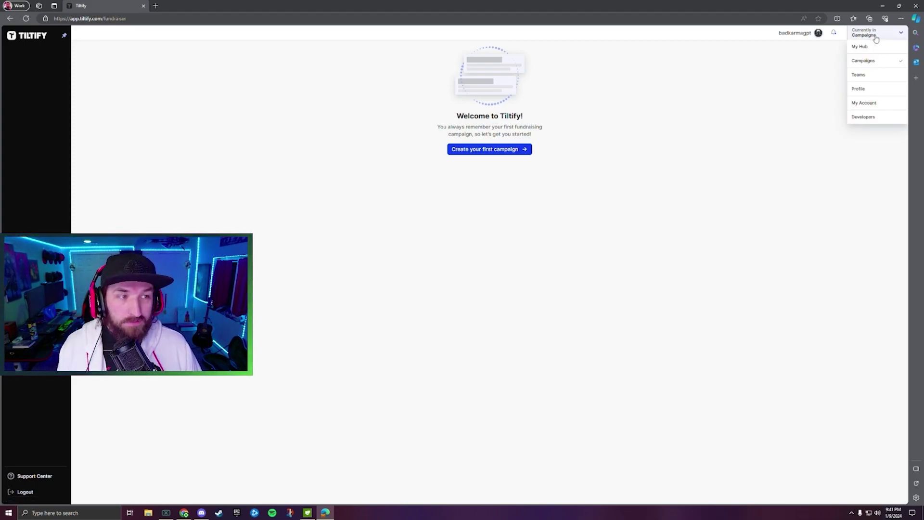
pyautogui.click(860, 77)
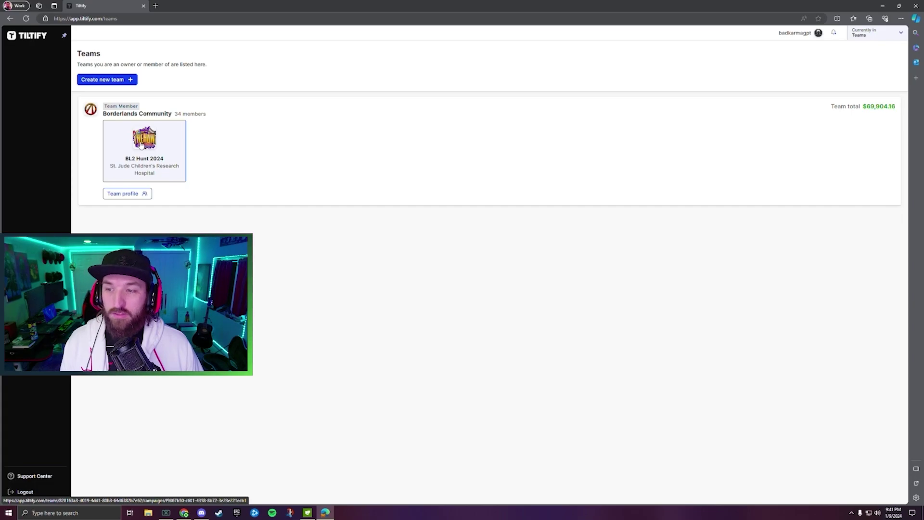
pyautogui.click(141, 145)
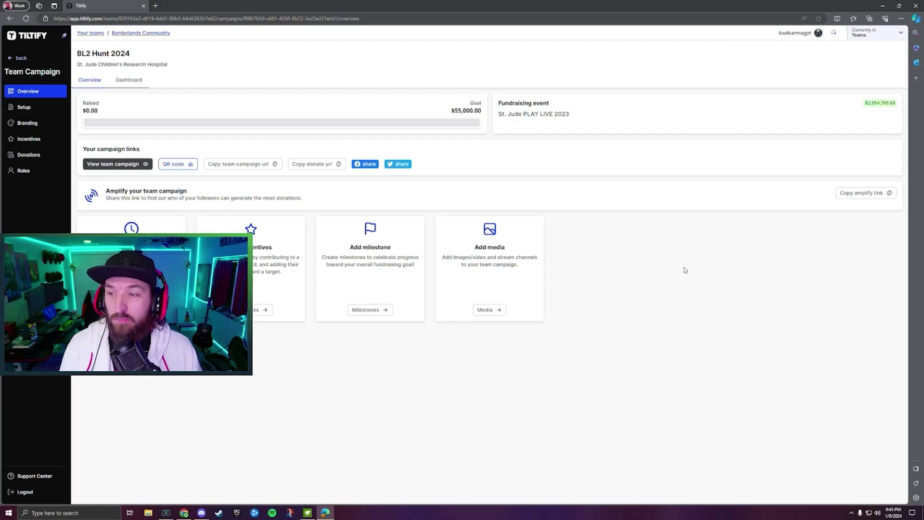
pyautogui.click(110, 164)
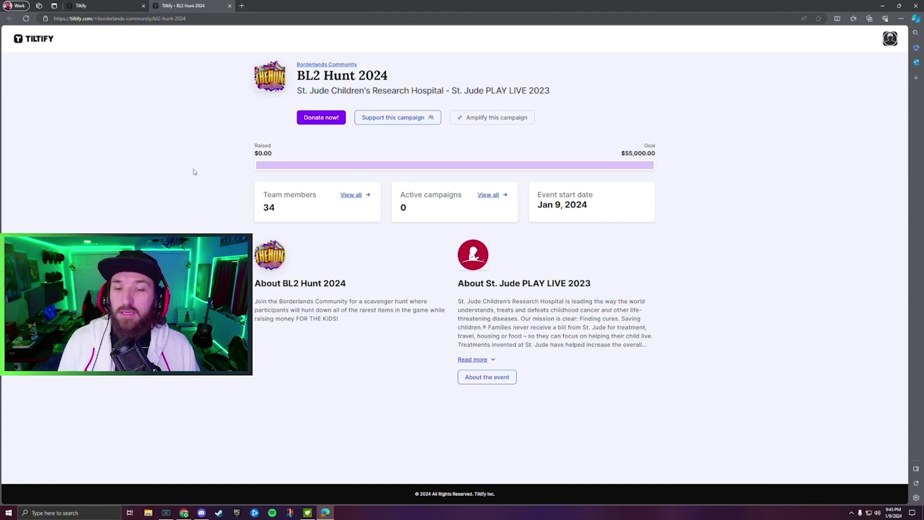
# Start a campaign supporting BL2 Hunt 2024 and name it KarmaHunt2024.
pyautogui.click(396, 120)
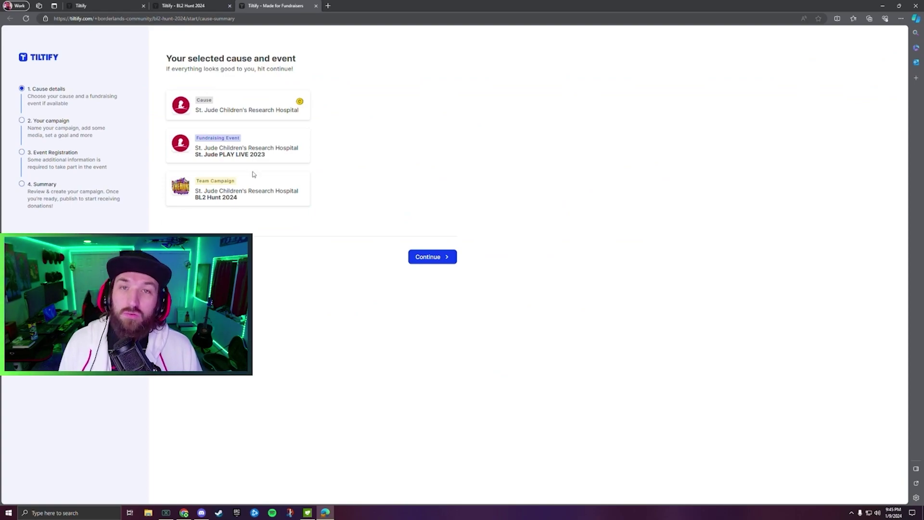
pyautogui.click(419, 261)
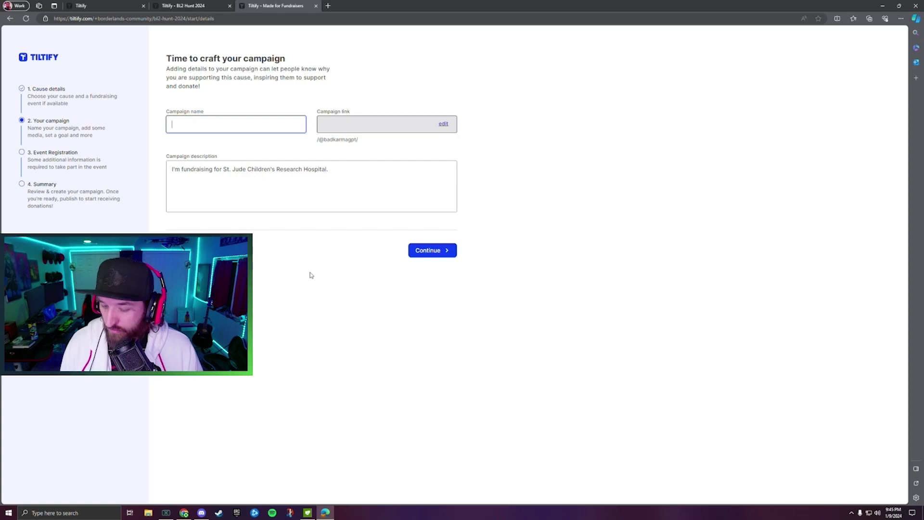
pyautogui.write('Karma')
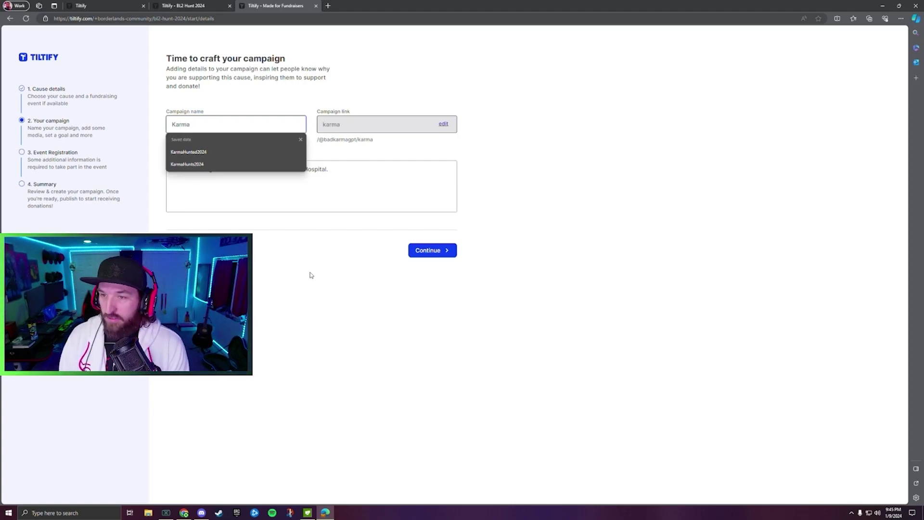
pyautogui.write('Hunt2024')
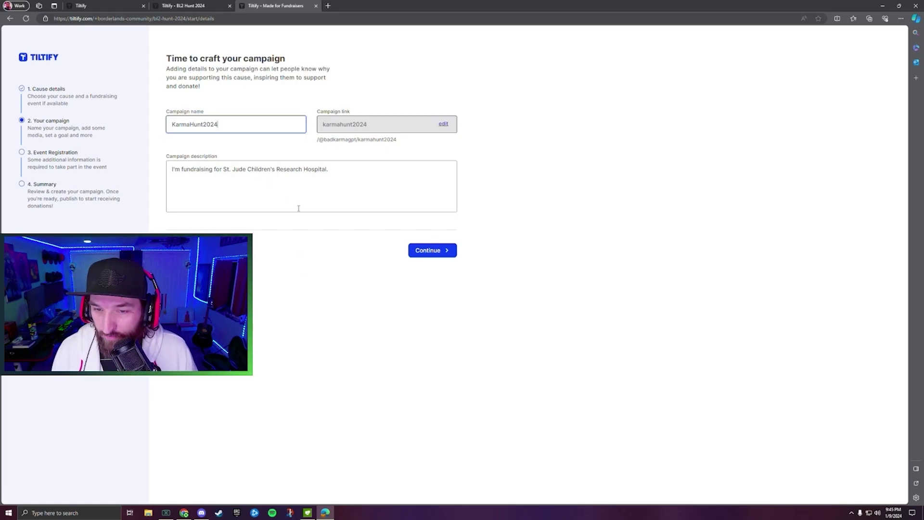
pyautogui.click(422, 251)
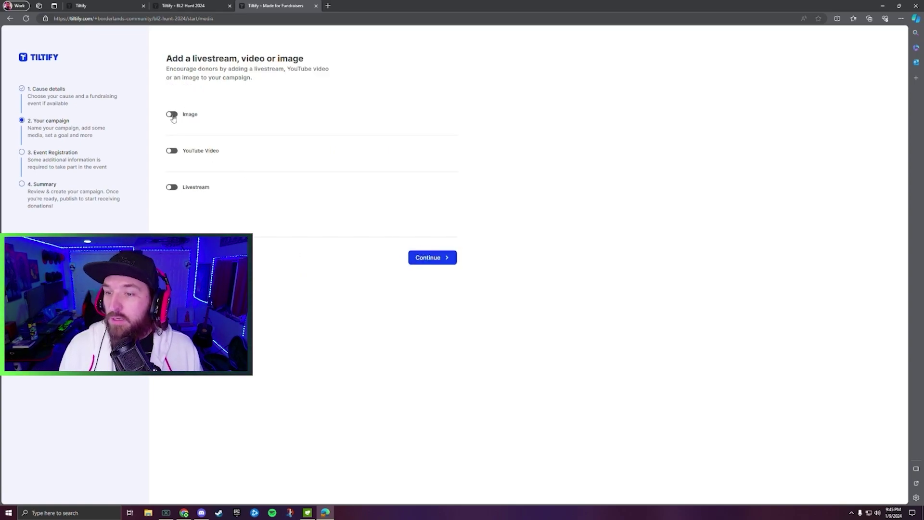
# Add a Twitch livestream and accept the $100.00 goal to reach event registration.
pyautogui.click(171, 188)
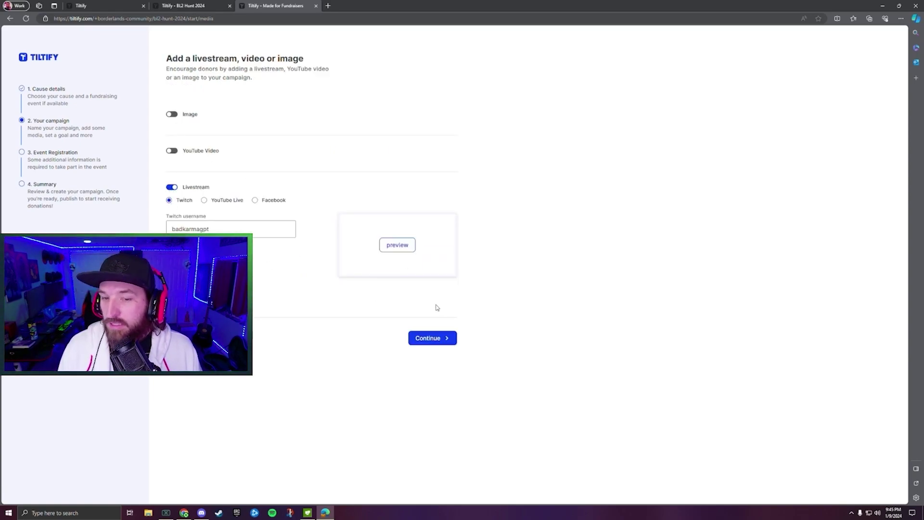
pyautogui.click(443, 337)
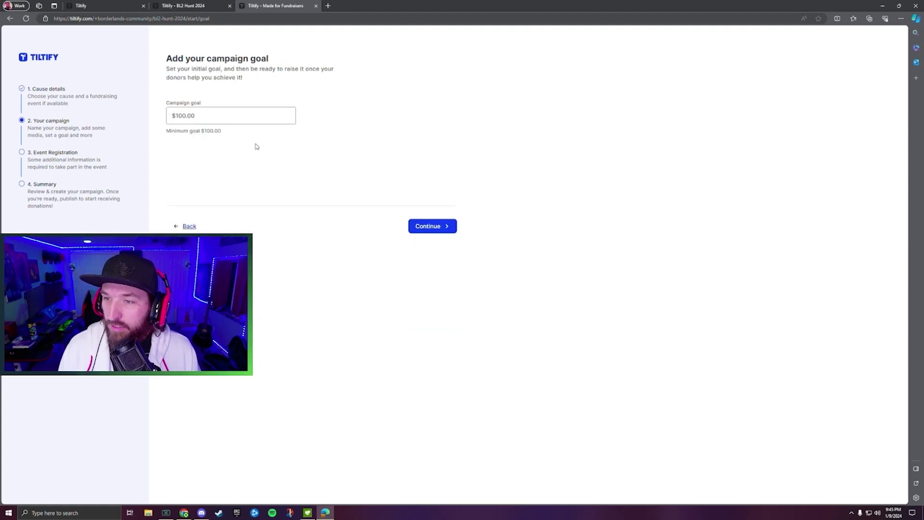
pyautogui.click(448, 228)
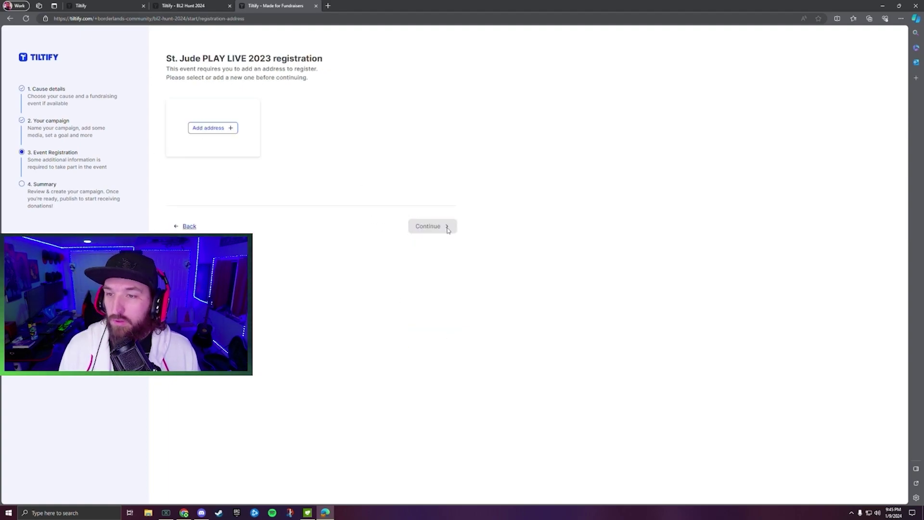
# Add the registration address and create KarmaHunt2024 as an unpublished campaign.
pyautogui.click(209, 129)
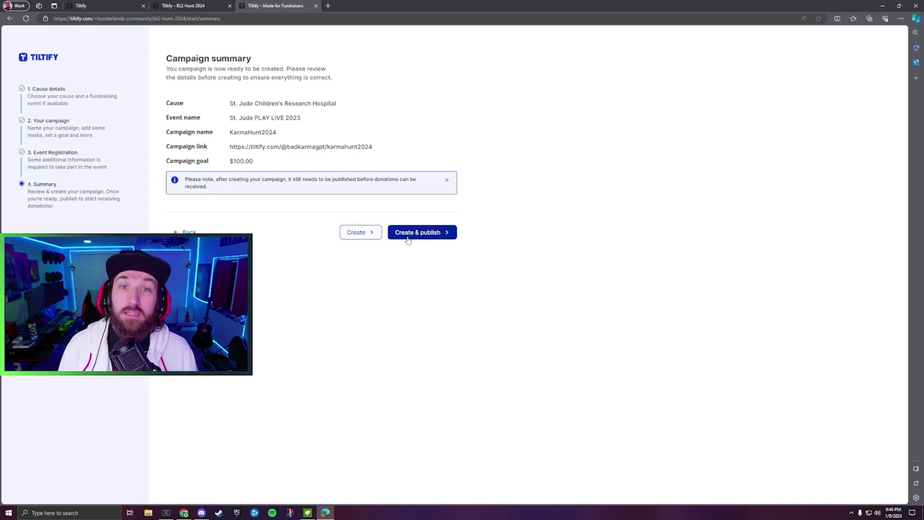
pyautogui.click(348, 234)
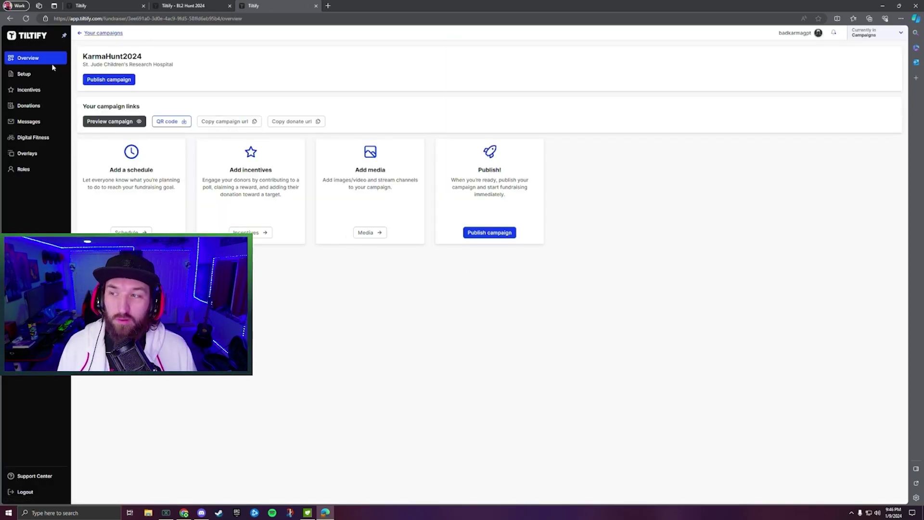
pyautogui.click(28, 75)
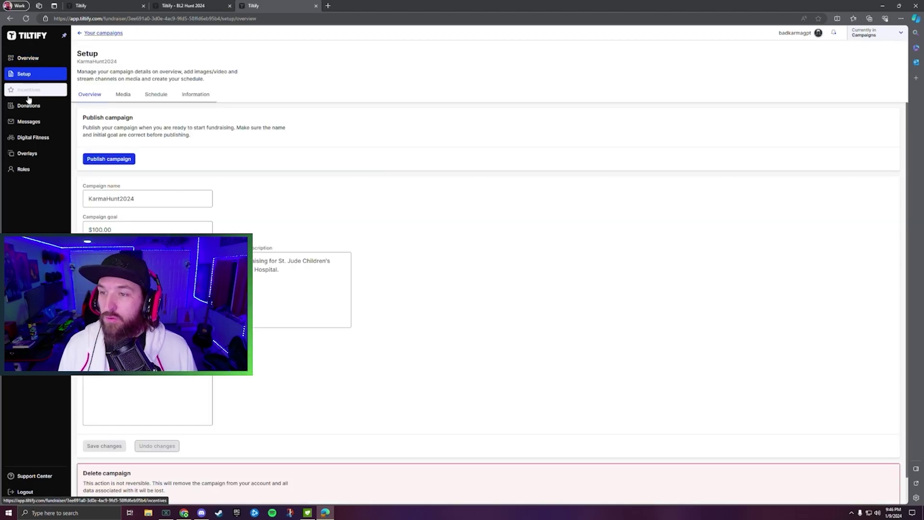
pyautogui.click(28, 92)
pyautogui.click(29, 106)
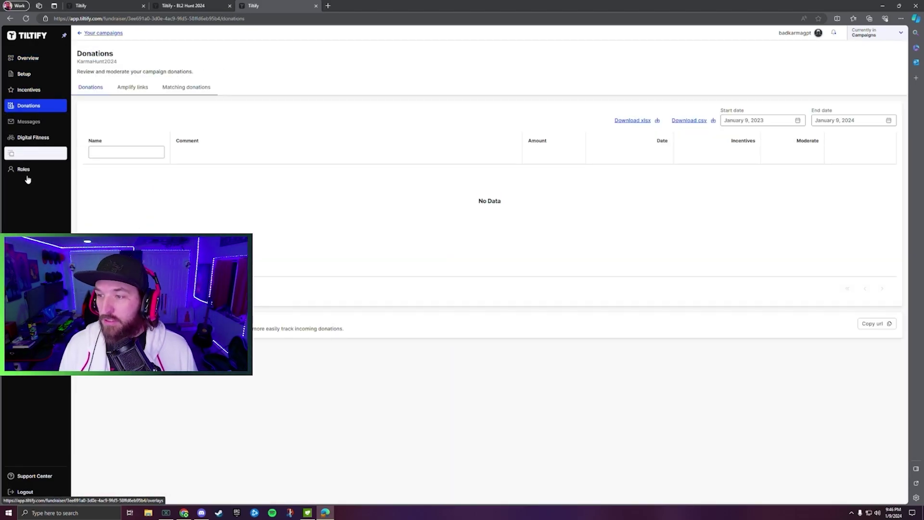
pyautogui.click(28, 58)
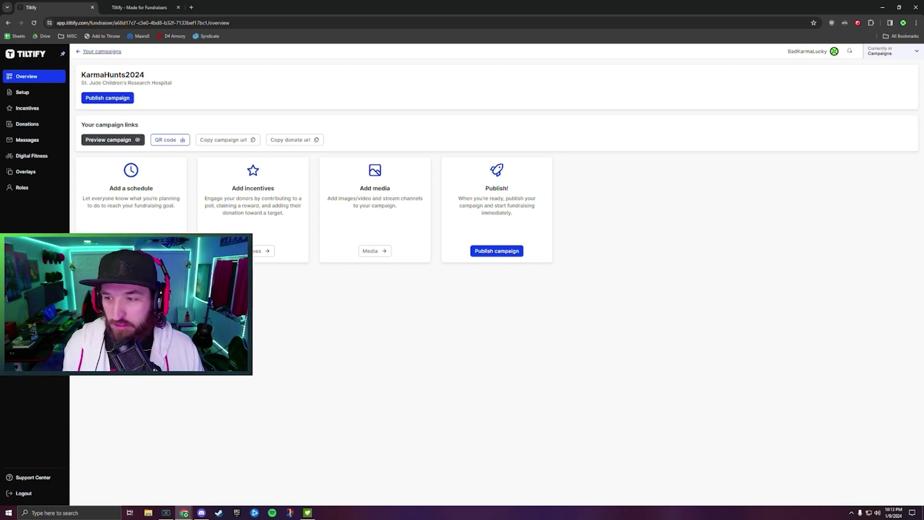
# Create a schedule entry beginning February 2, 2024 at 5:00 PM.
pyautogui.click(131, 250)
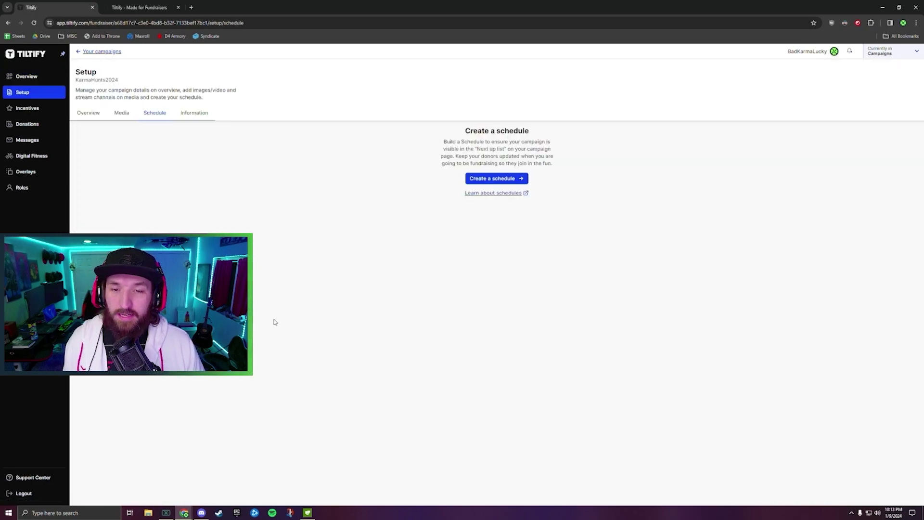
pyautogui.click(484, 180)
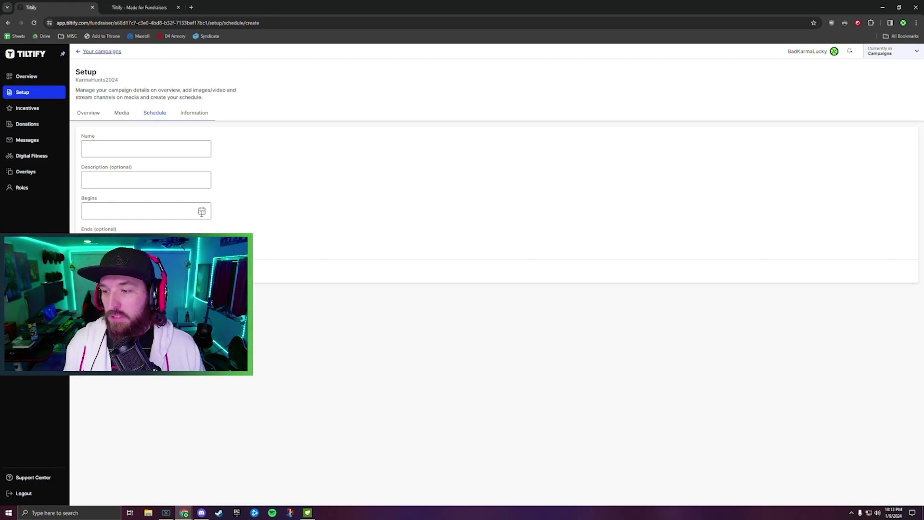
pyautogui.click(202, 212)
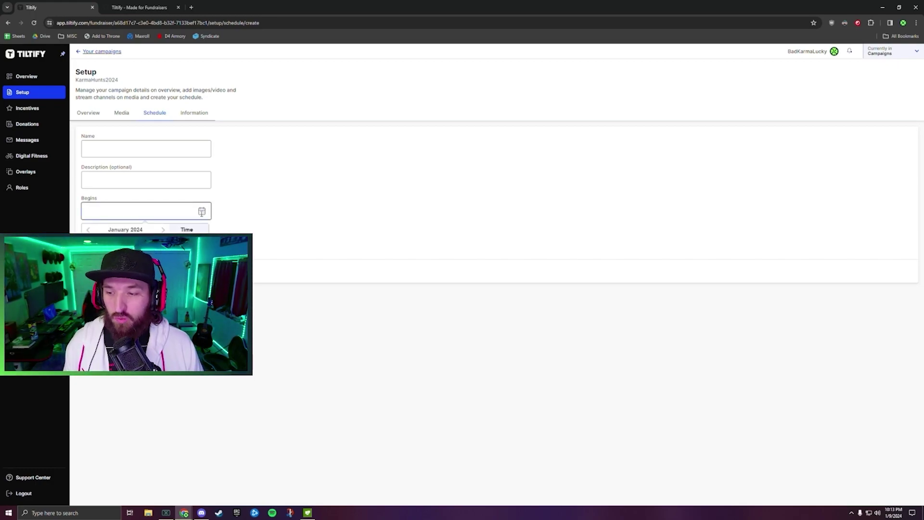
pyautogui.click(163, 230)
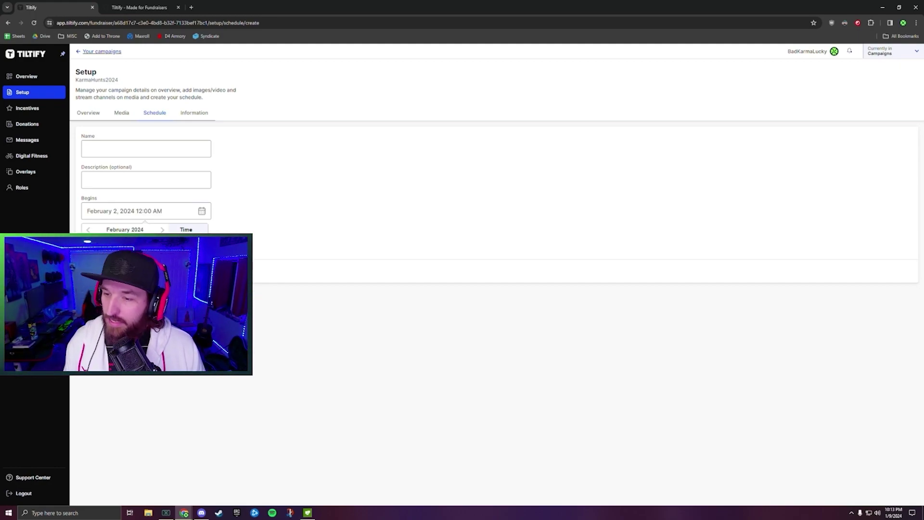
pyautogui.click(187, 289)
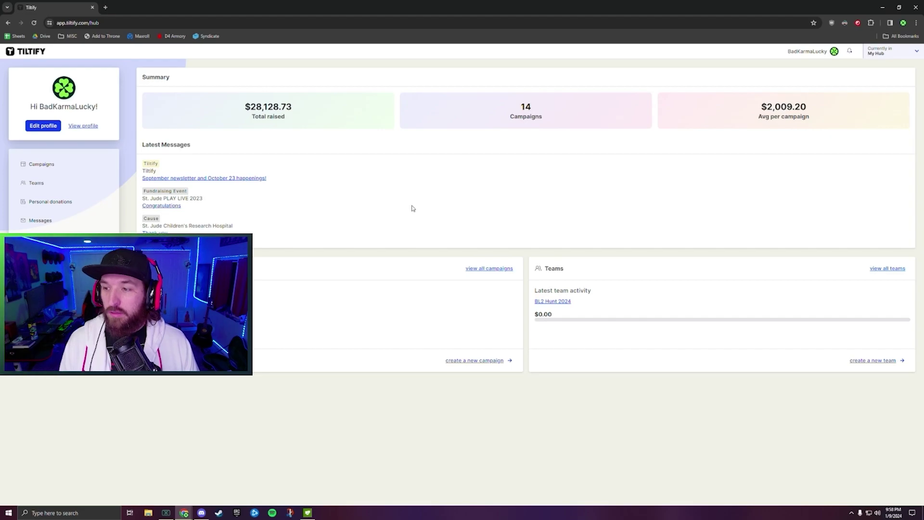
# Show retired campaigns, open Karma Hunts 2023, and view its Rewards incentives.
pyautogui.click(43, 165)
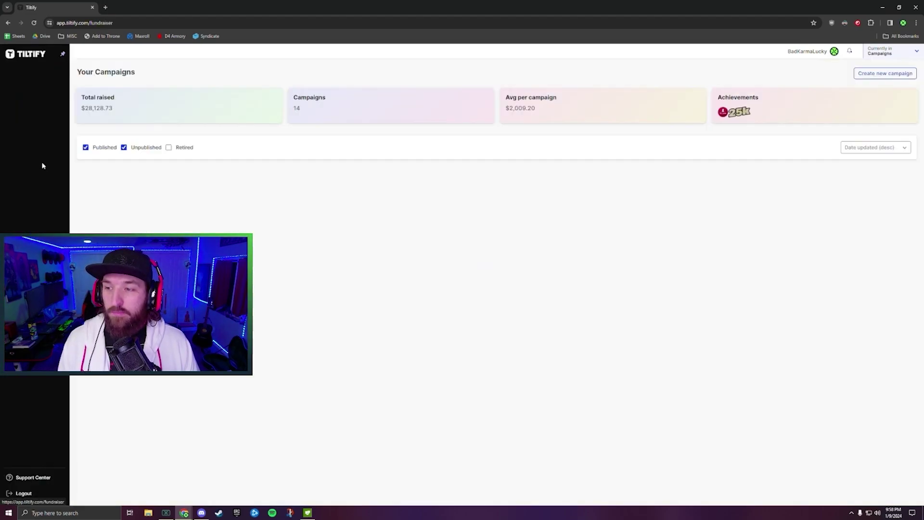
pyautogui.click(169, 148)
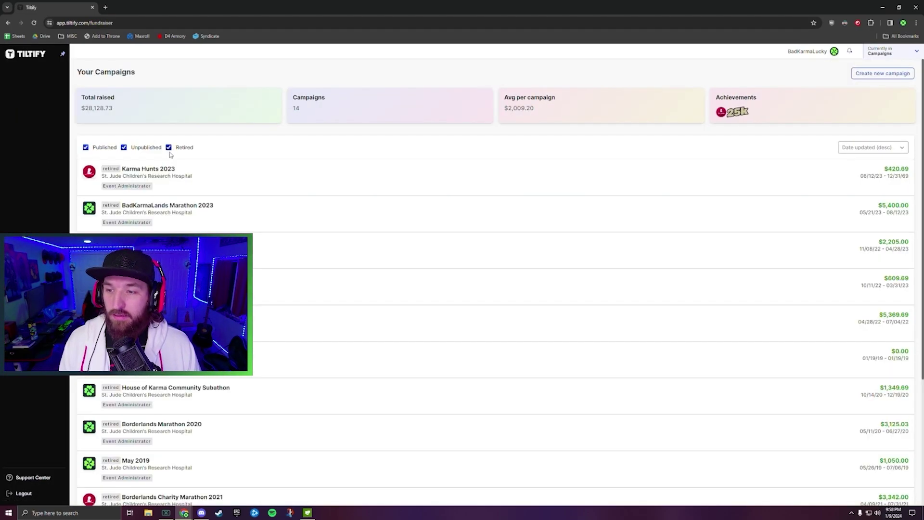
pyautogui.click(325, 182)
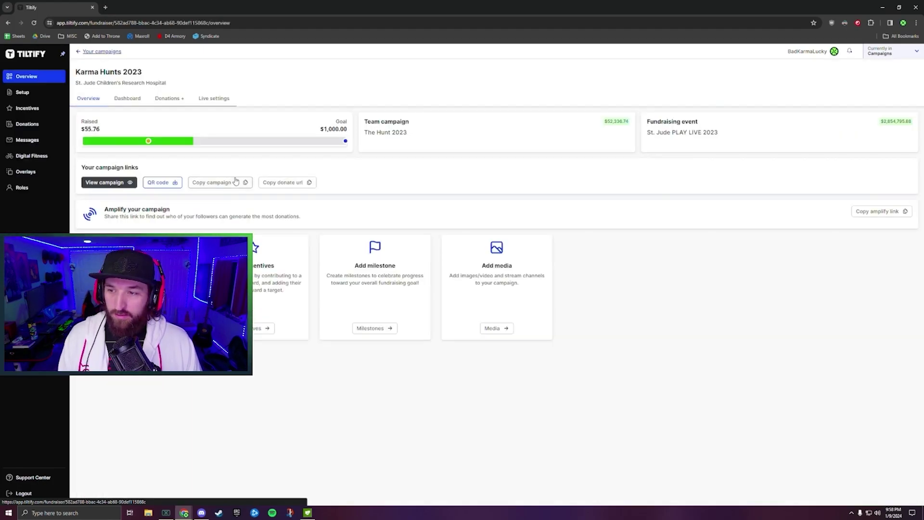
pyautogui.click(27, 108)
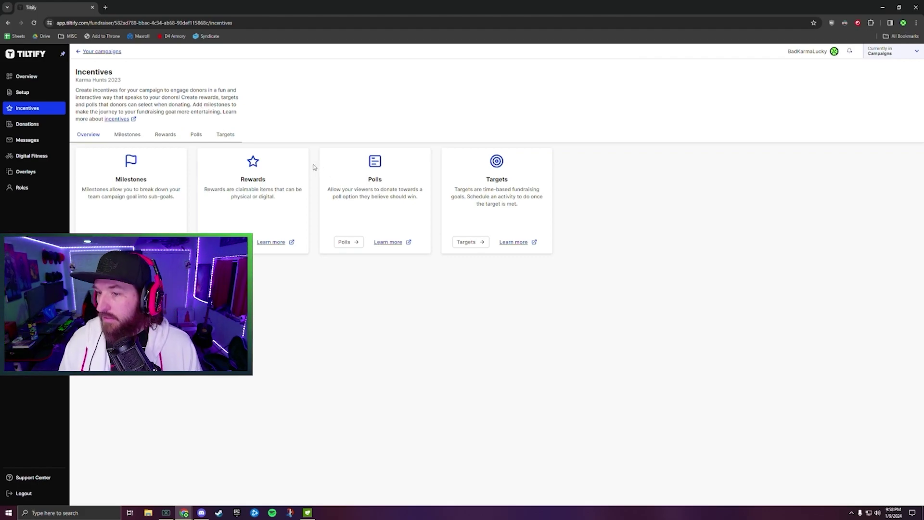
pyautogui.click(173, 142)
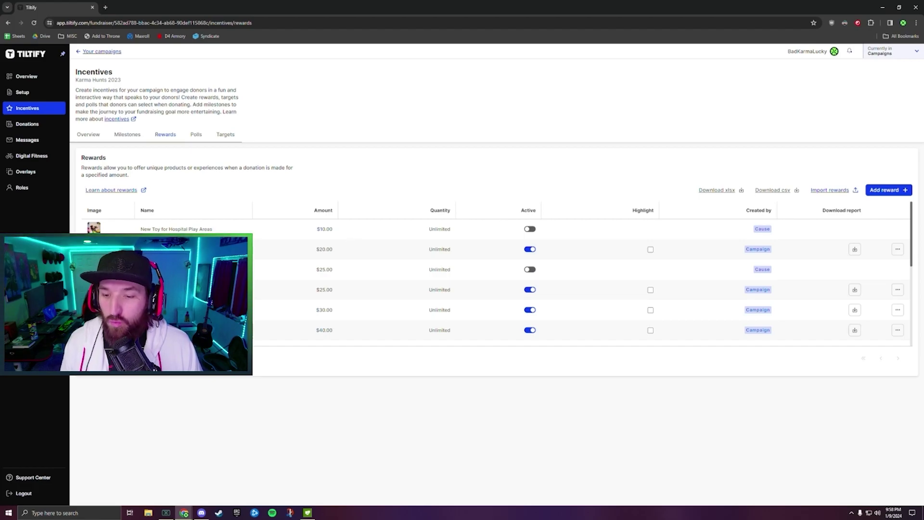
pyautogui.moveTo(335, 290); pyautogui.dragTo(316, 290)
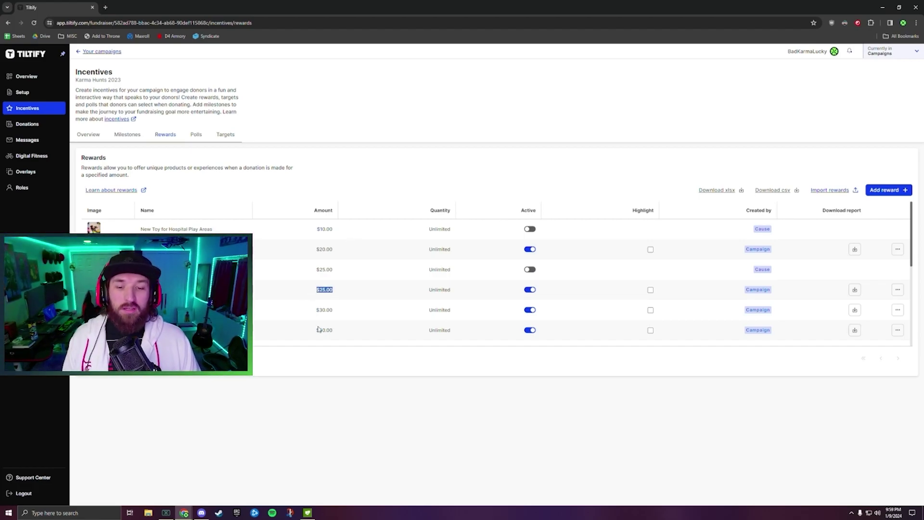
pyautogui.scroll(-1, 360, 275)
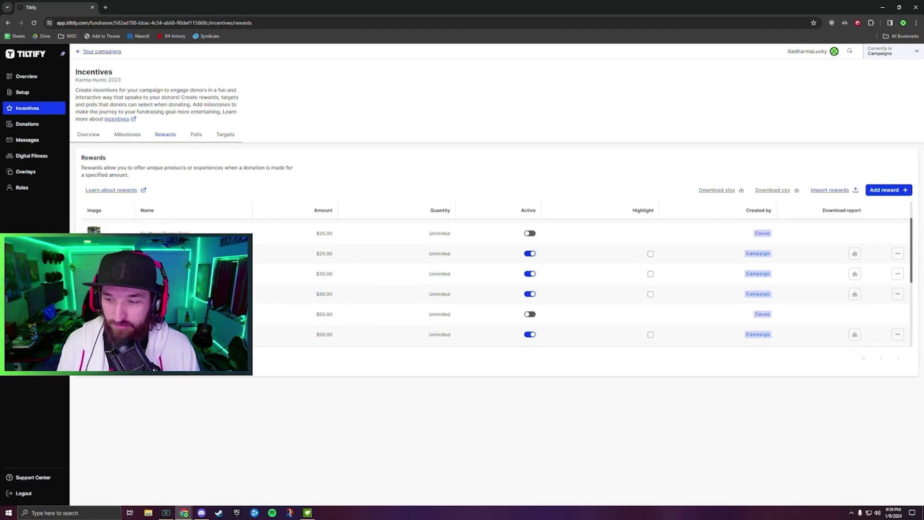
pyautogui.click(140, 381)
pyautogui.scroll(-3, 330, 299)
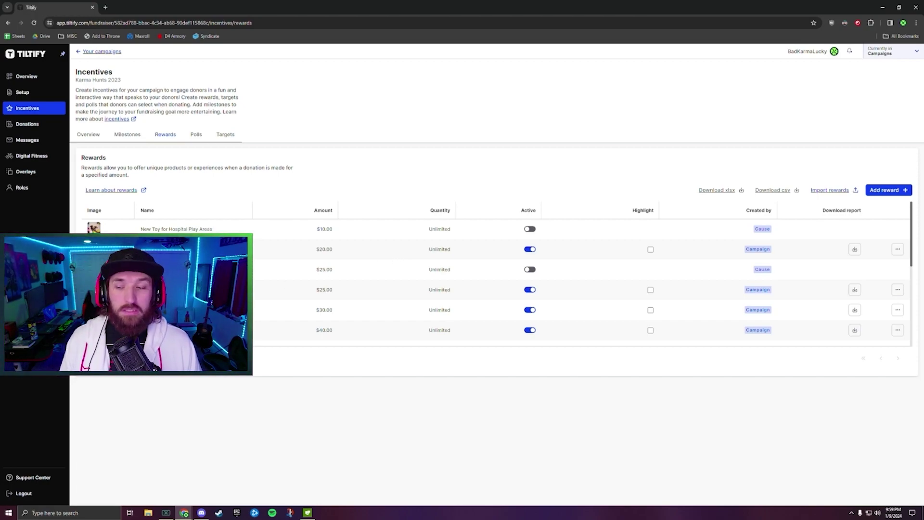
pyautogui.scroll(-1, 492, 282)
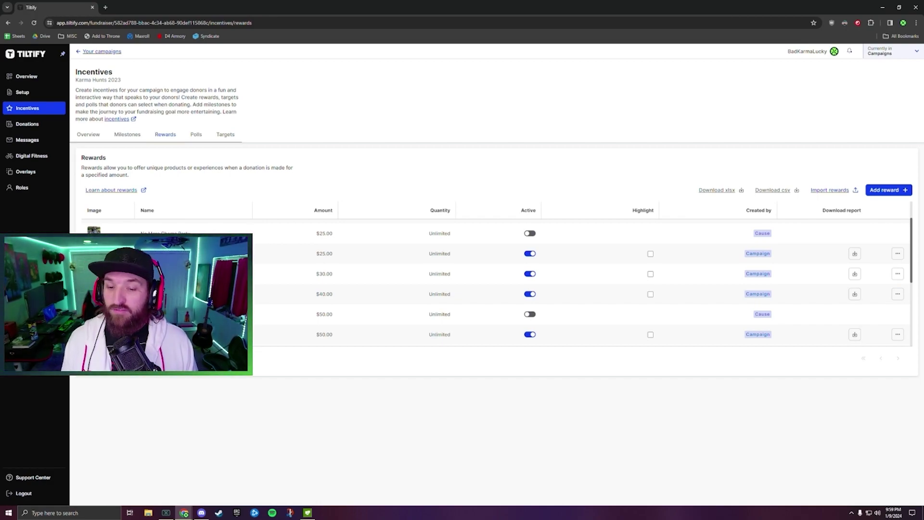
pyautogui.moveTo(334, 294); pyautogui.dragTo(317, 295)
pyautogui.click(341, 294)
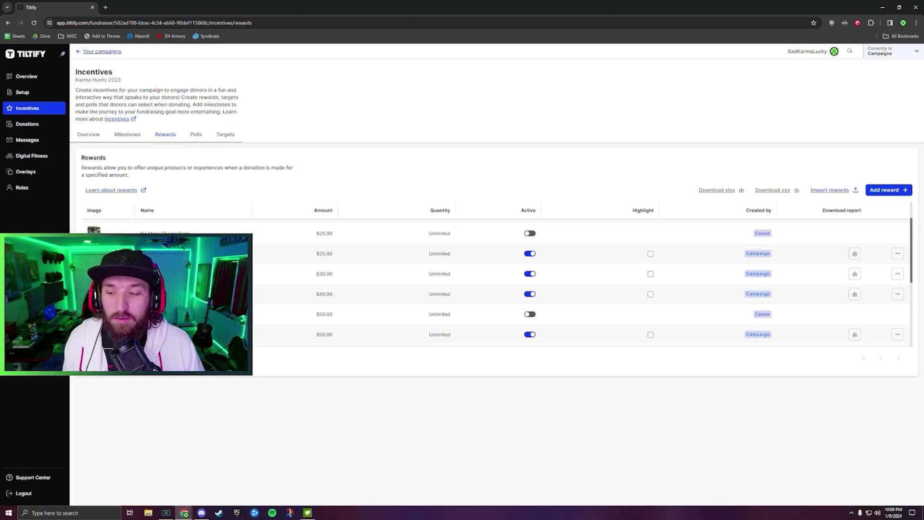
pyautogui.scroll(-1, 560, 280)
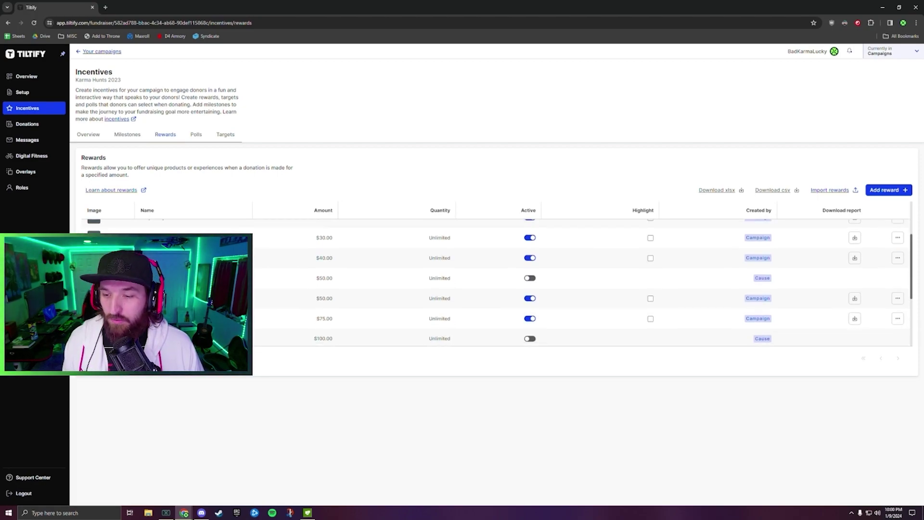
pyautogui.scroll(-1, 254, 252)
pyautogui.scroll(-1, 255, 251)
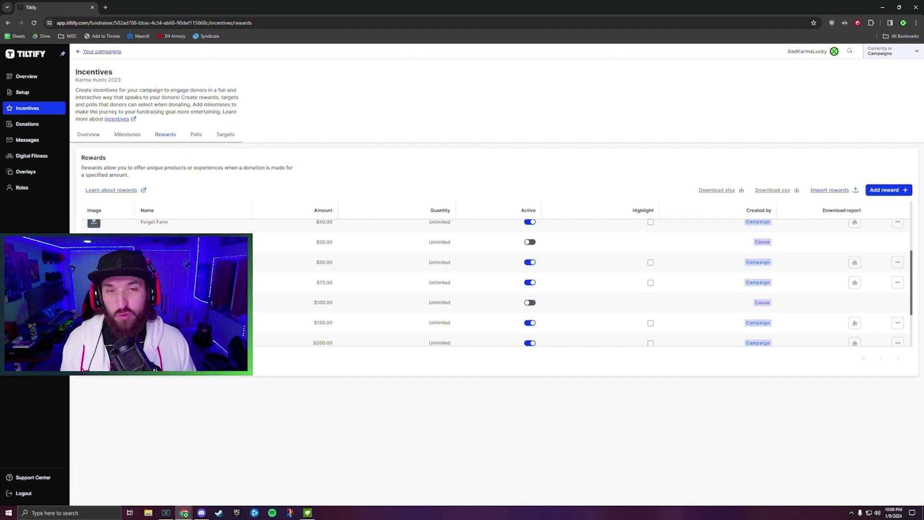
pyautogui.tripleClick(331, 280)
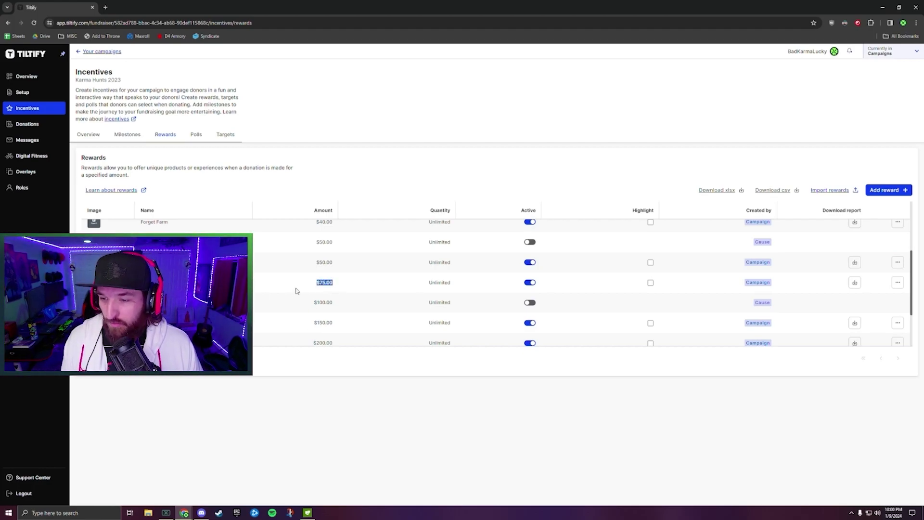
pyautogui.scroll(-1, 299, 290)
pyautogui.tripleClick(317, 288)
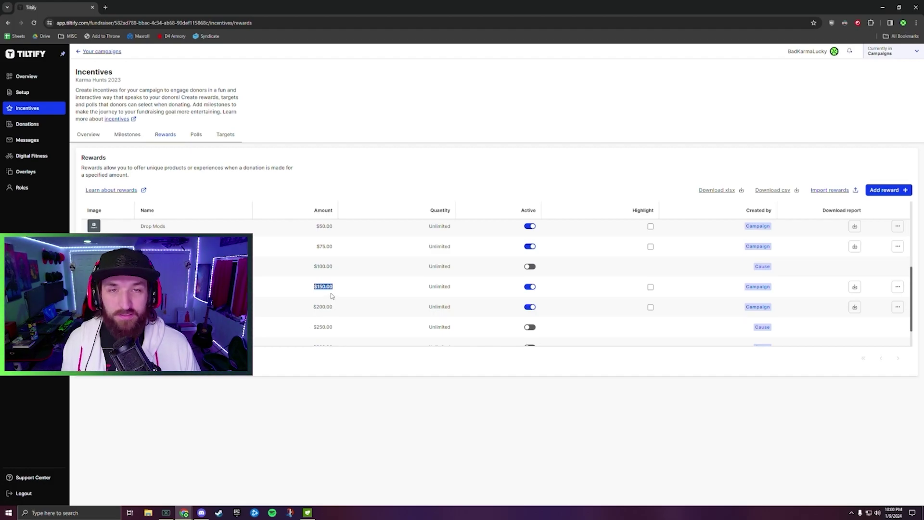
pyautogui.scroll(-1, 332, 295)
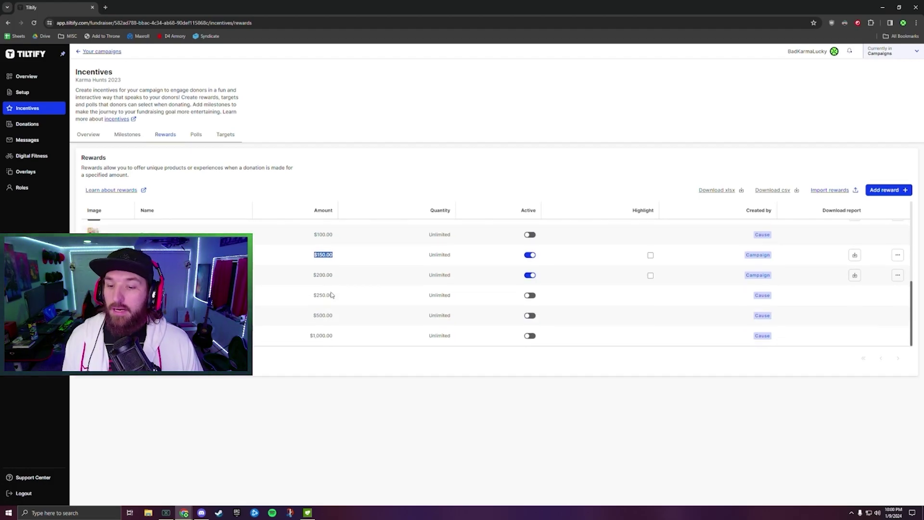
pyautogui.moveTo(340, 278); pyautogui.dragTo(309, 274)
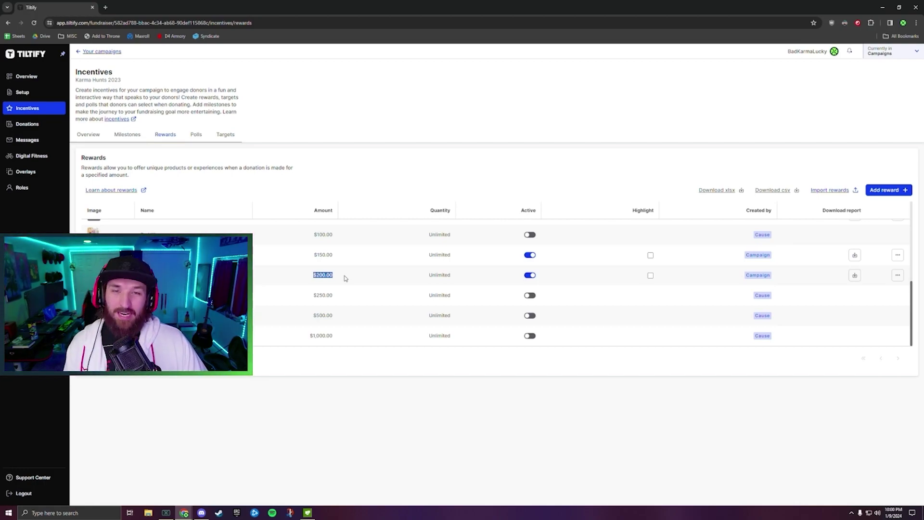
pyautogui.click(337, 282)
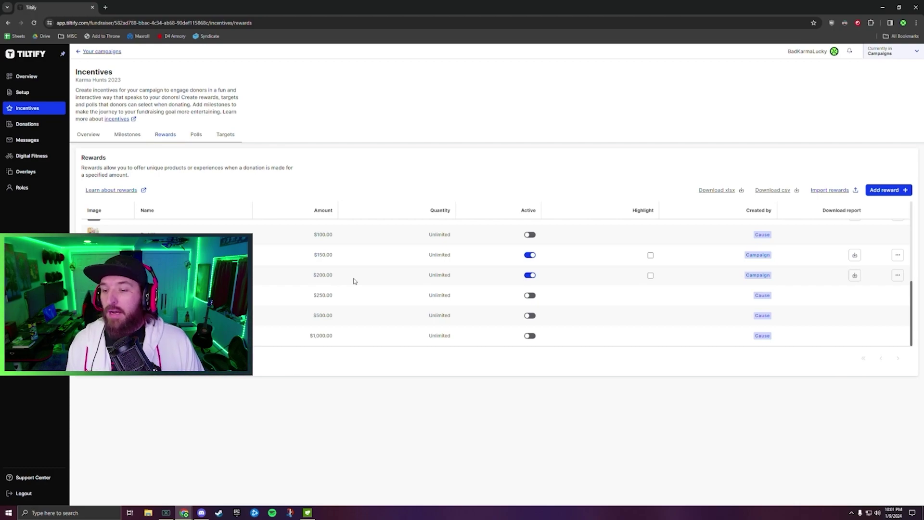
pyautogui.scroll(5, 355, 281)
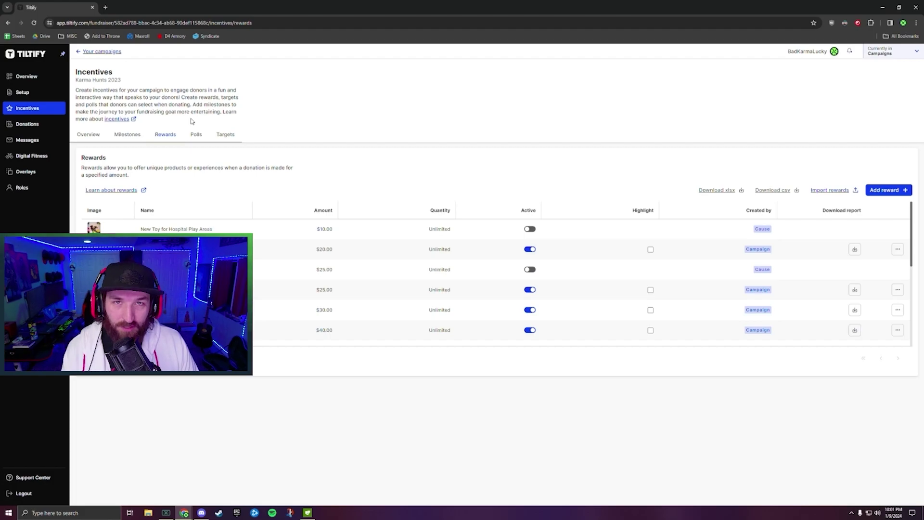
pyautogui.click(101, 51)
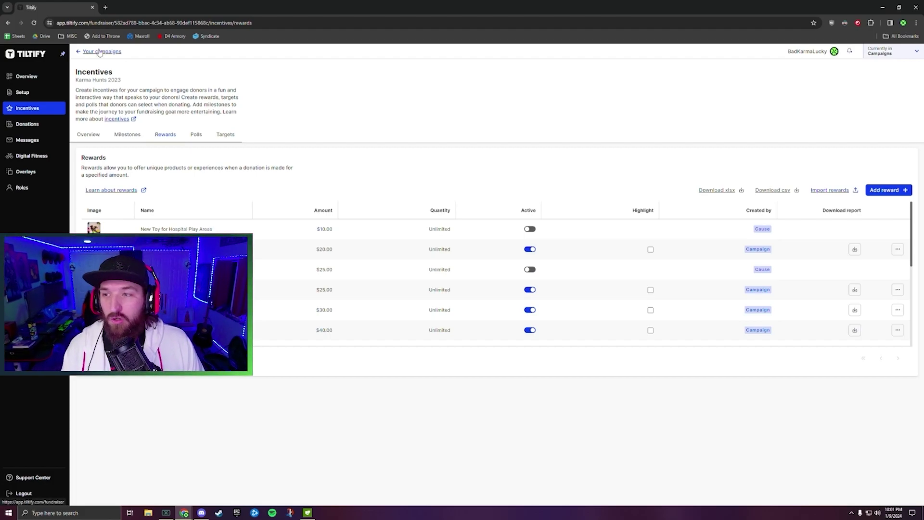
# Show retired campaigns, open BadKarmaLands Marathon 2023, and view its Milestones incentives.
pyautogui.click(169, 147)
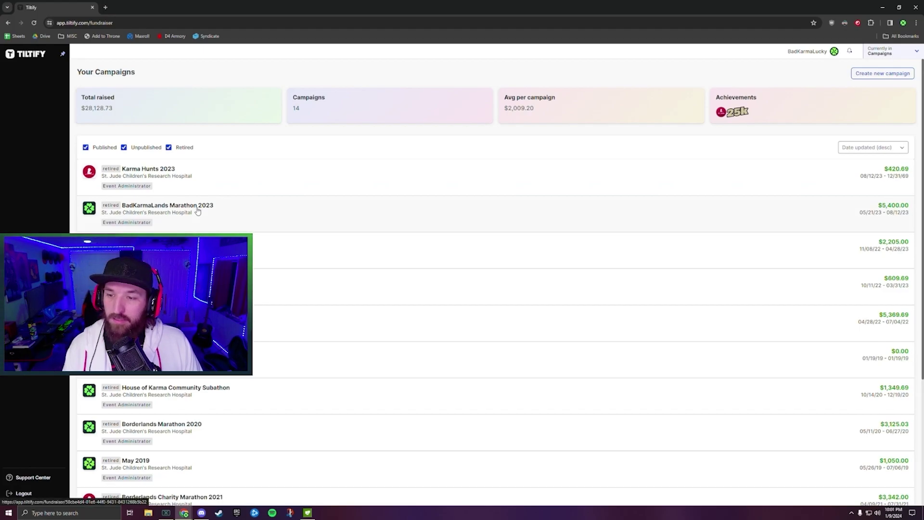
pyautogui.click(197, 212)
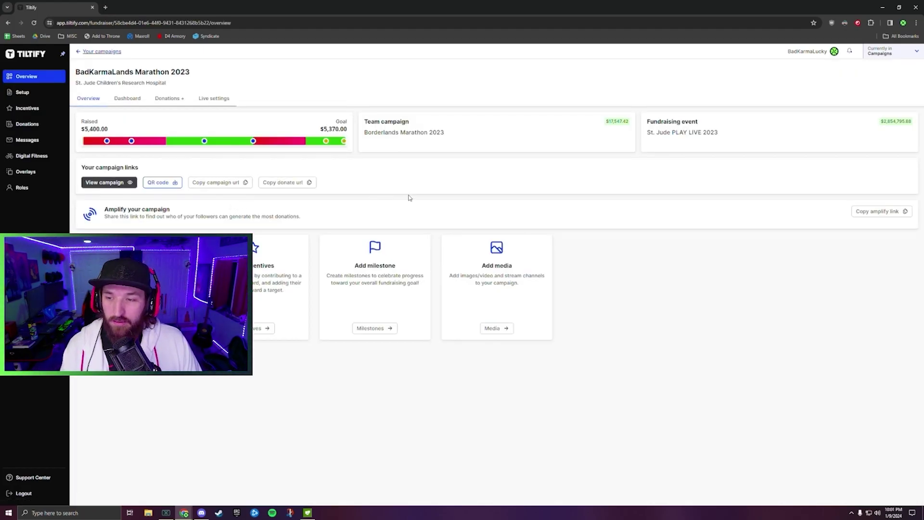
pyautogui.click(28, 108)
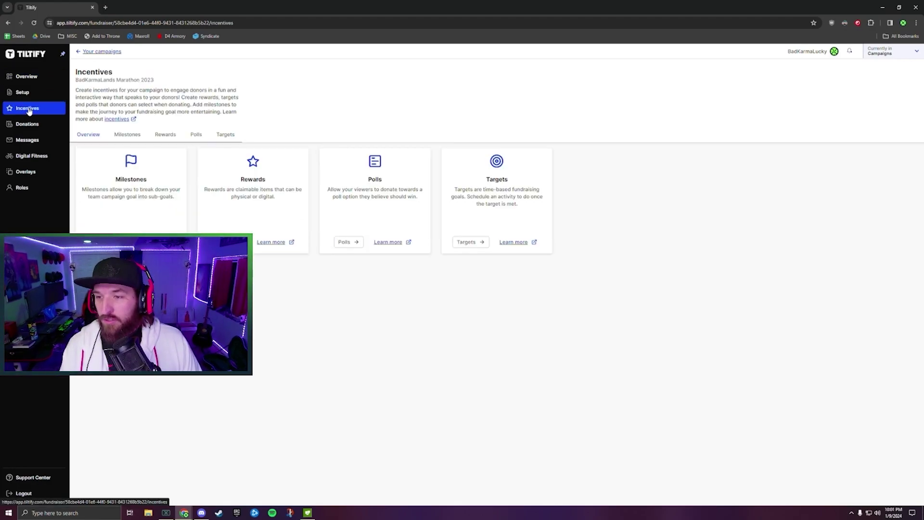
pyautogui.click(173, 136)
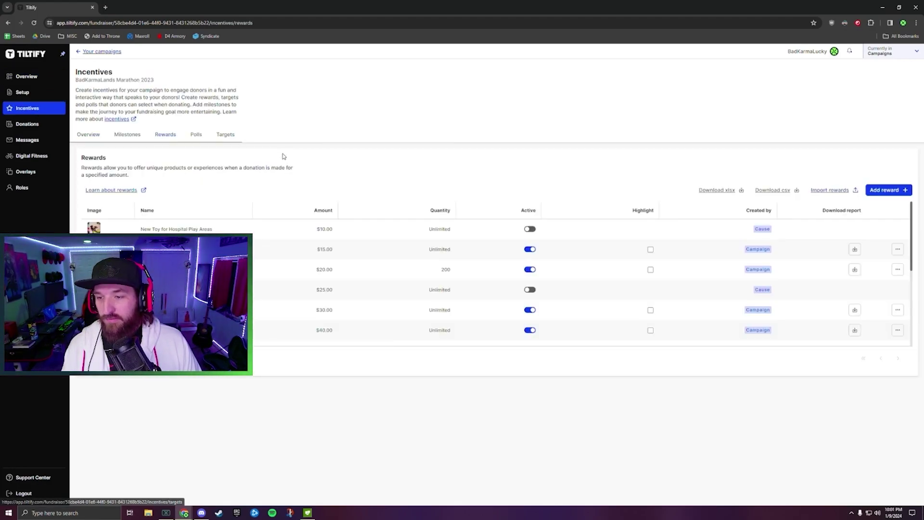
pyautogui.click(128, 135)
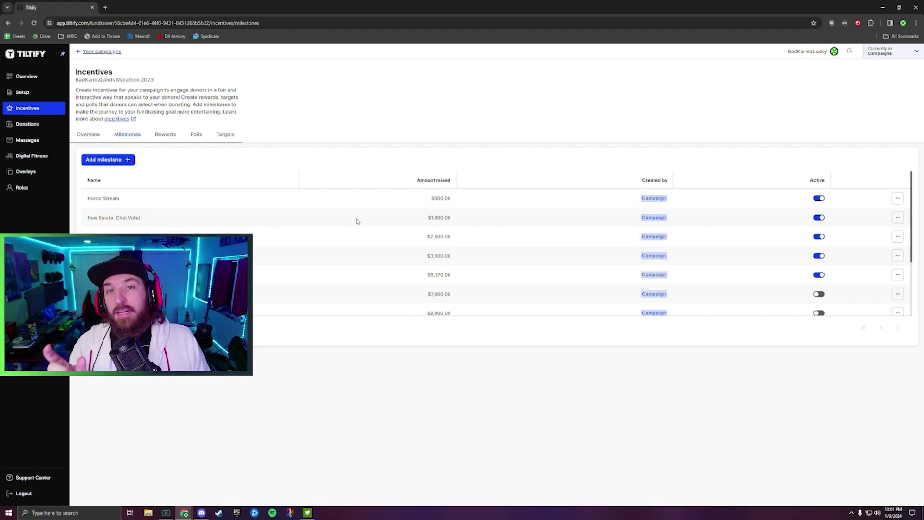
pyautogui.click(175, 142)
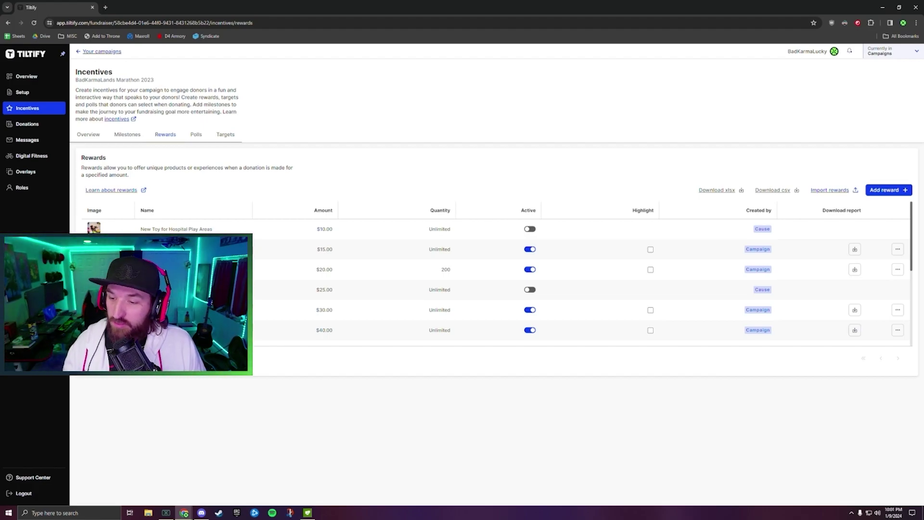
pyautogui.scroll(-1, 496, 282)
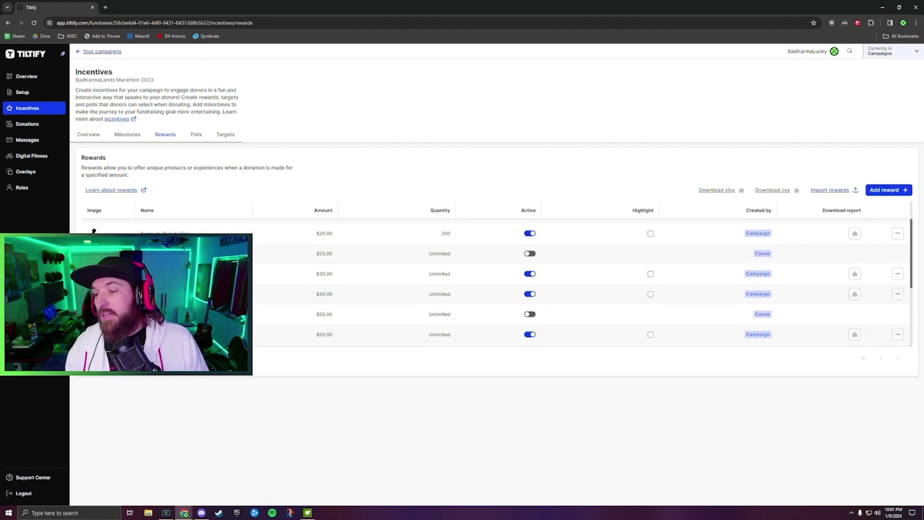
pyautogui.scroll(-1, 496, 281)
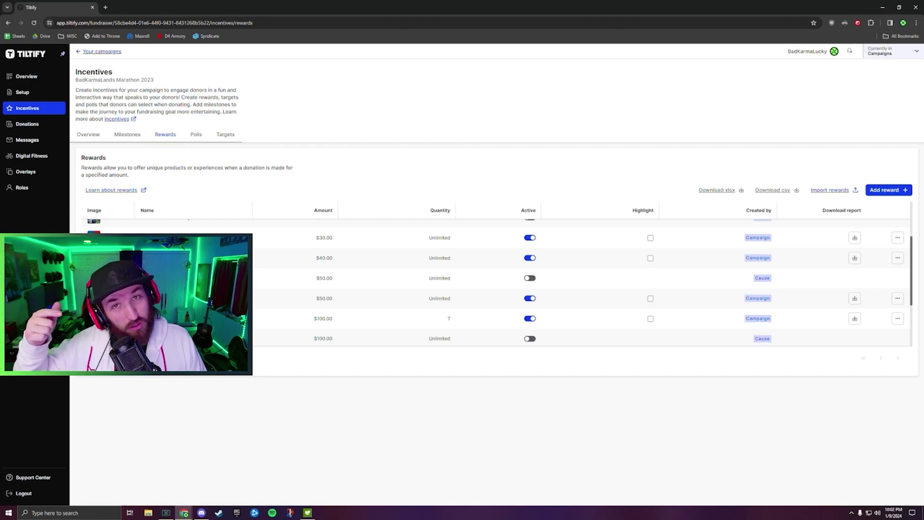
pyautogui.scroll(-2, 496, 282)
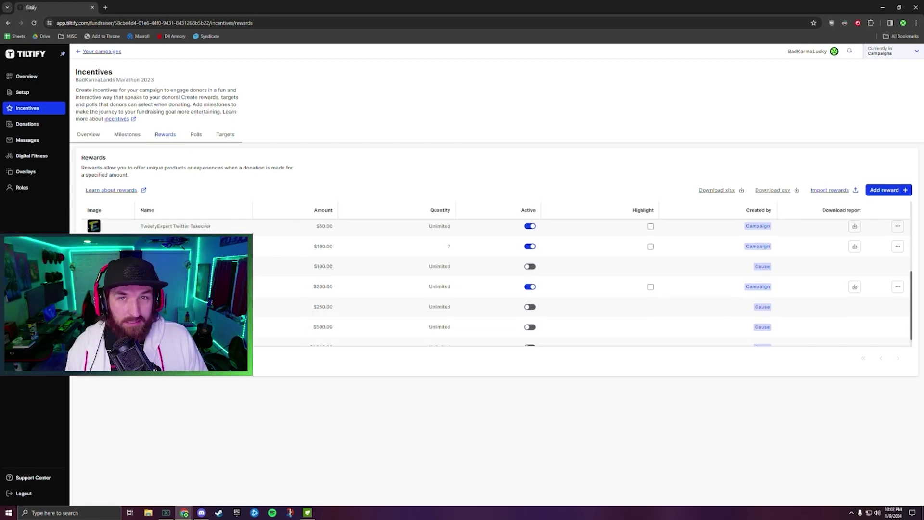
pyautogui.scroll(-1, 547, 282)
pyautogui.scroll(2, 496, 281)
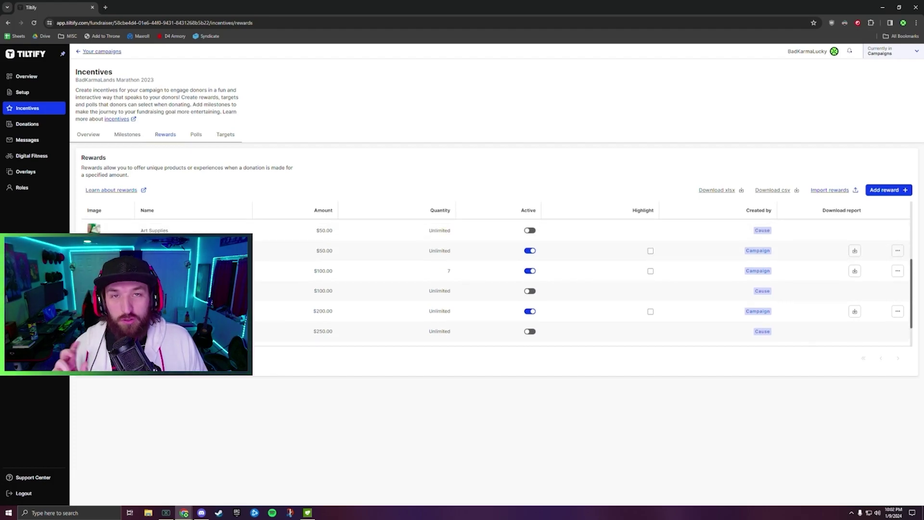
# Review the marathon's milestones, pointing out the $5,370 milestone amount.
pyautogui.click(128, 135)
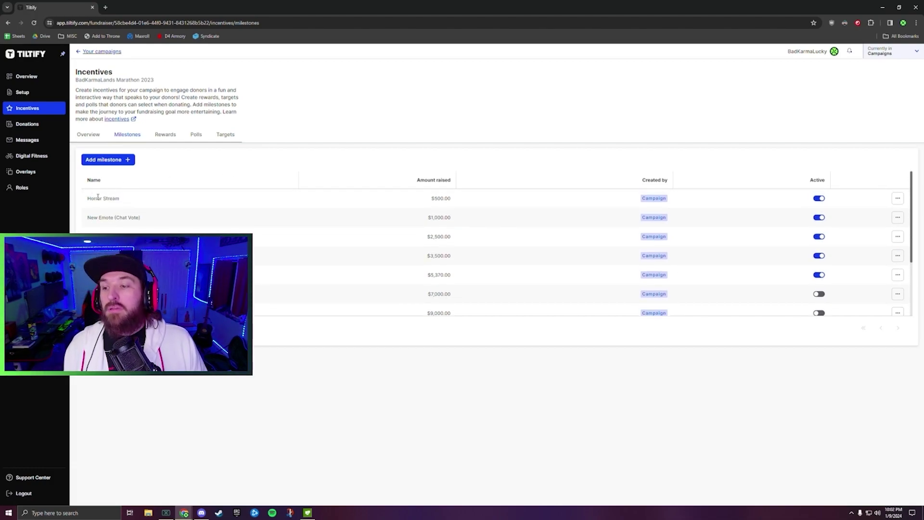
pyautogui.moveTo(88, 196); pyautogui.dragTo(163, 206)
pyautogui.click(145, 200)
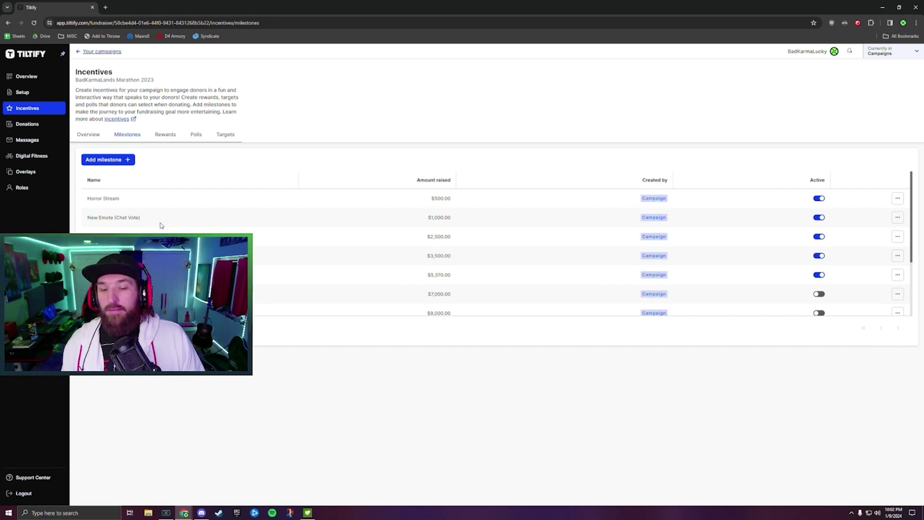
pyautogui.scroll(-1, 144, 227)
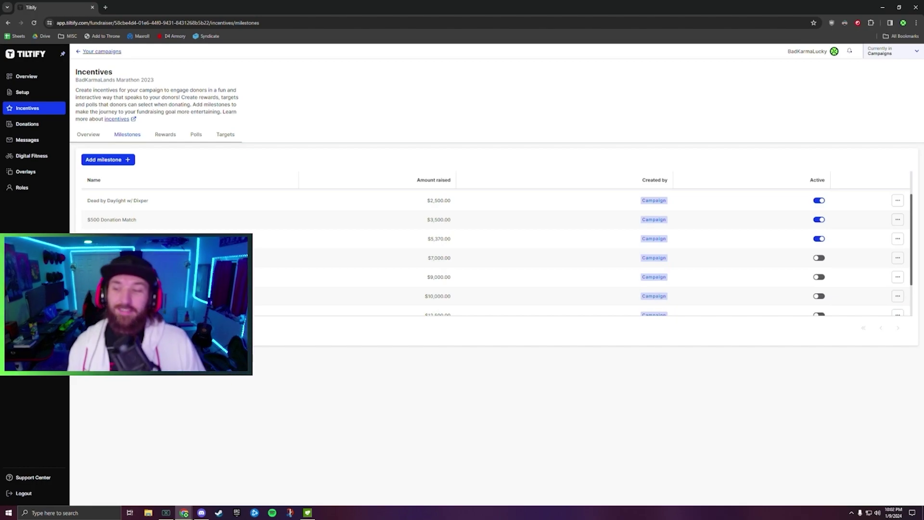
pyautogui.moveTo(430, 239); pyautogui.dragTo(439, 240)
pyautogui.click(462, 241)
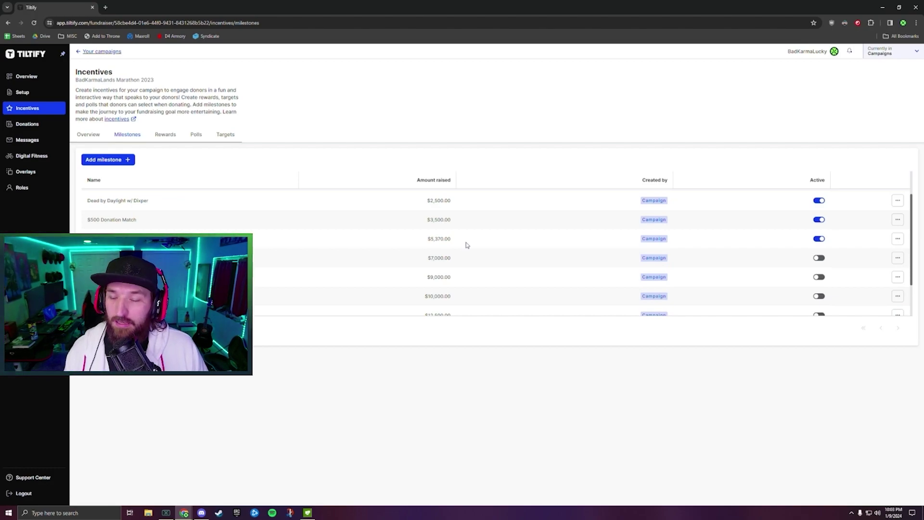
# Scroll through the remaining milestones, then return to the Rewards list.
pyautogui.scroll(-1, 466, 245)
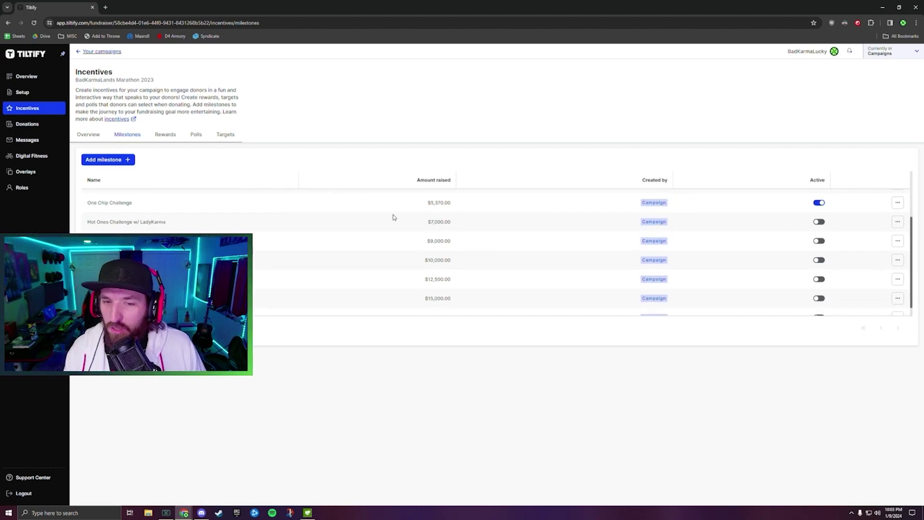
pyautogui.scroll(-1, 460, 227)
pyautogui.scroll(3, 482, 251)
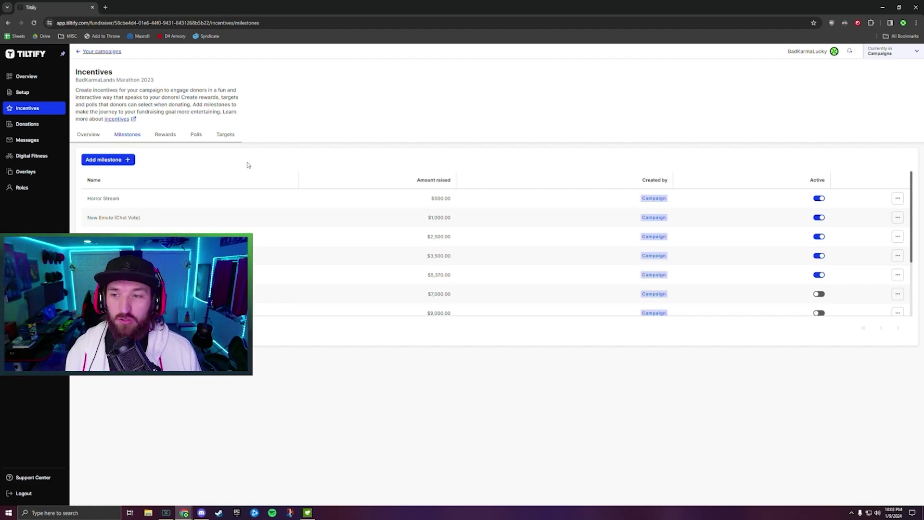
pyautogui.click(168, 136)
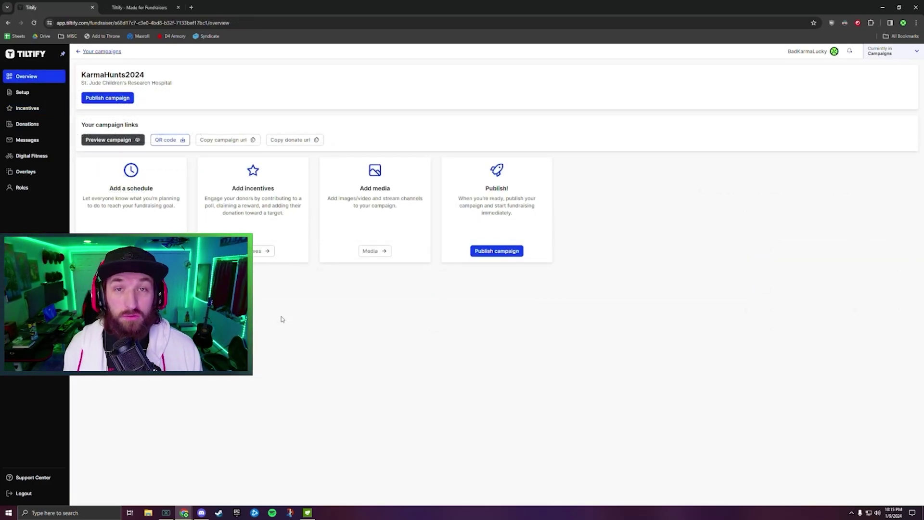
# Open KarmaHunts2024's Media page and start adding media, showing the suggested cause image and YouTube video.
pyautogui.click(380, 253)
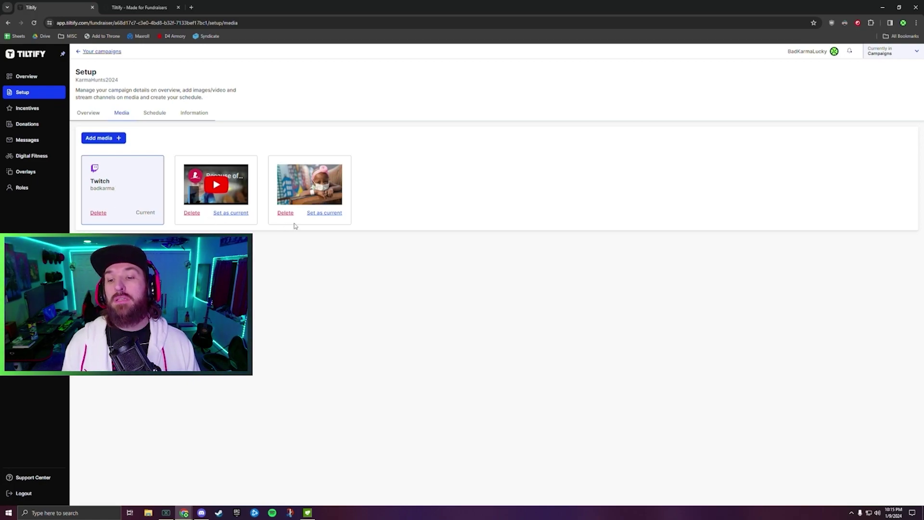
pyautogui.click(103, 138)
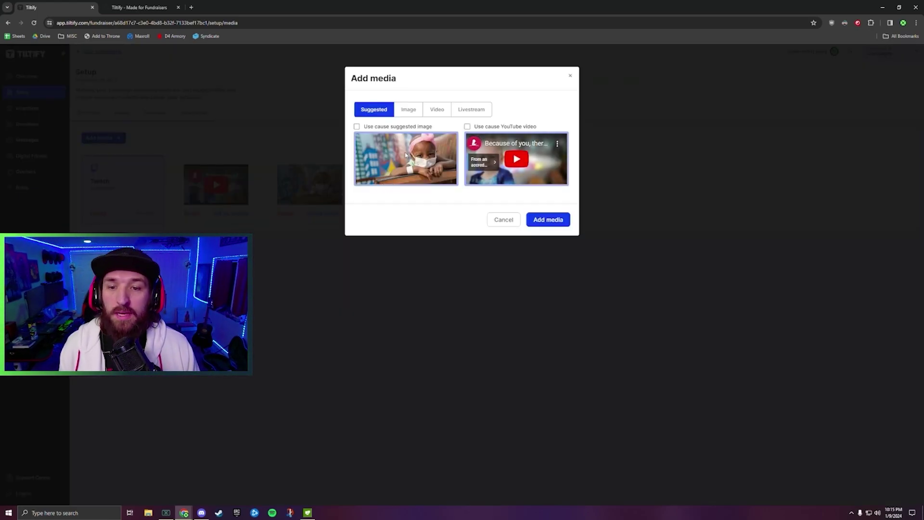
# Browse the Image and Video options in Add media, then close the dialog without adding anything.
pyautogui.click(406, 110)
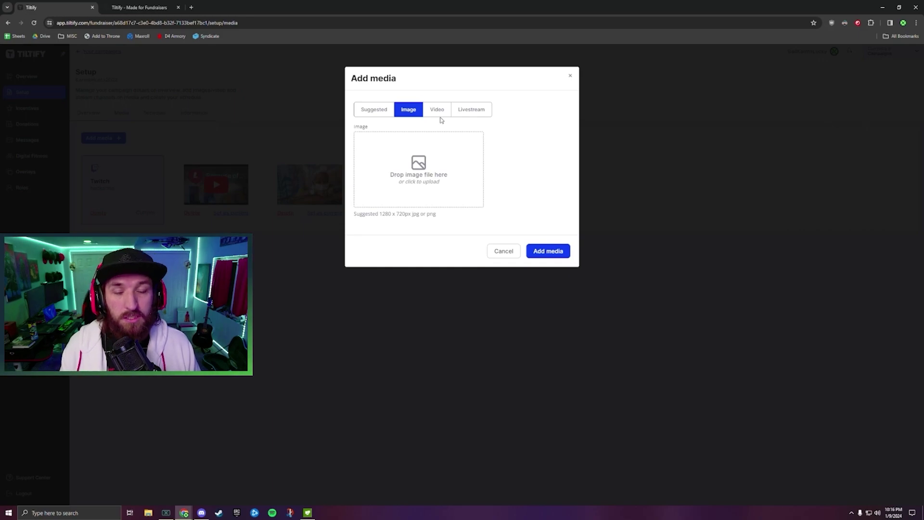
pyautogui.click(435, 113)
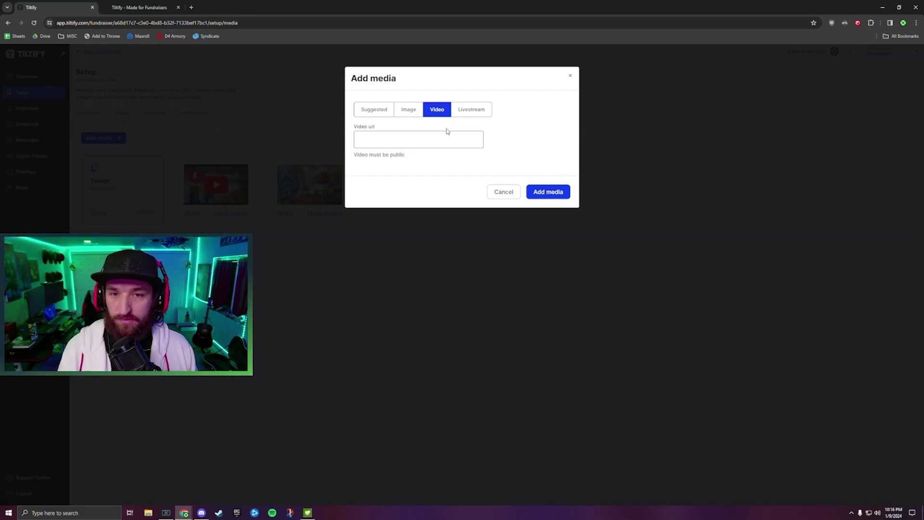
pyautogui.press('Escape')
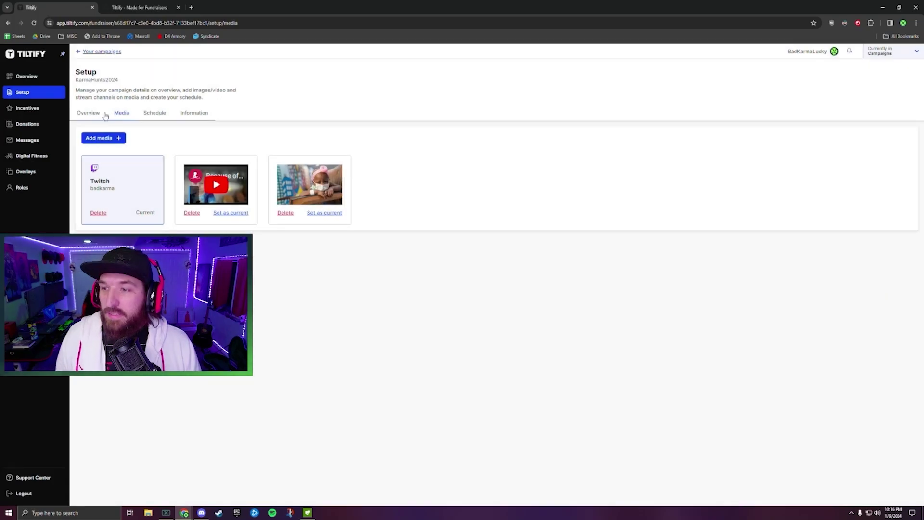
pyautogui.click(100, 115)
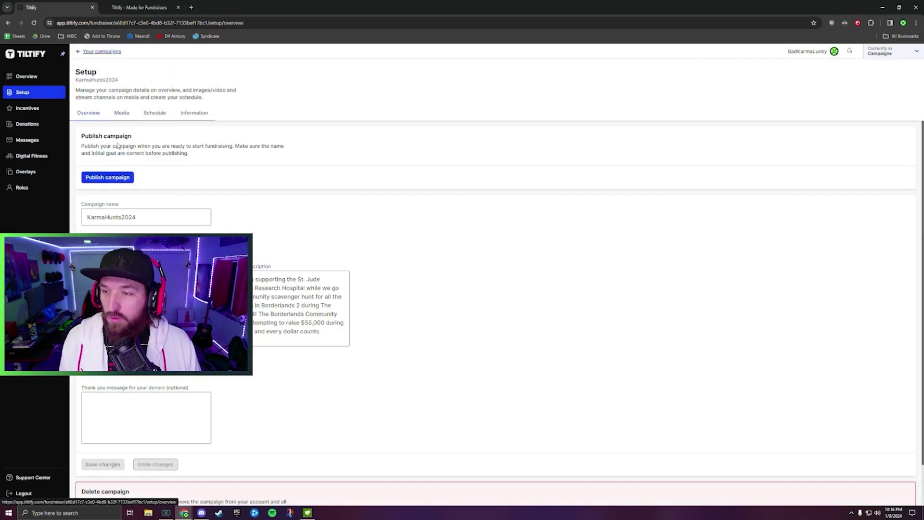
pyautogui.scroll(-1, 196, 196)
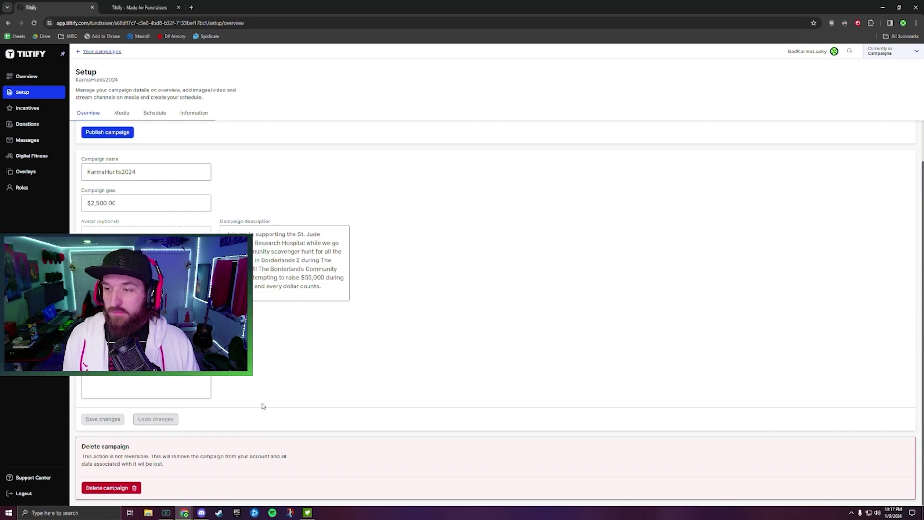
pyautogui.scroll(1, 150, 199)
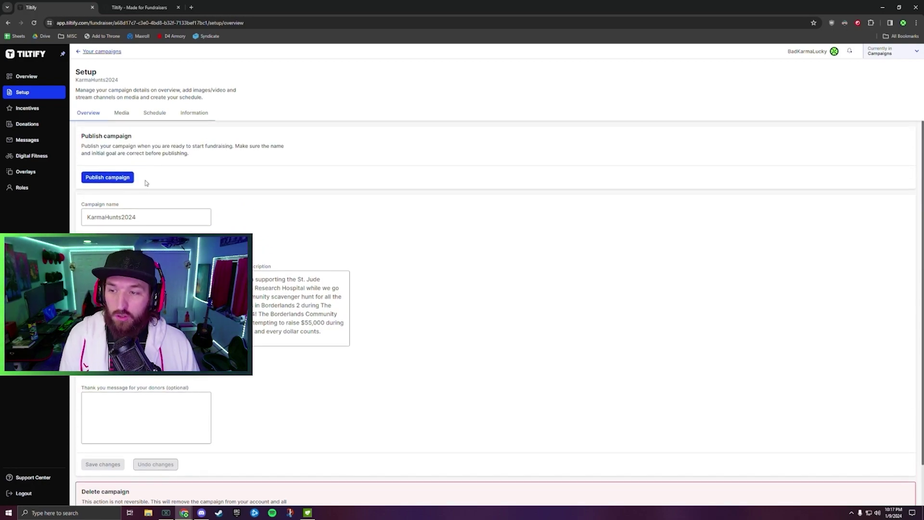
pyautogui.scroll(-1, 169, 184)
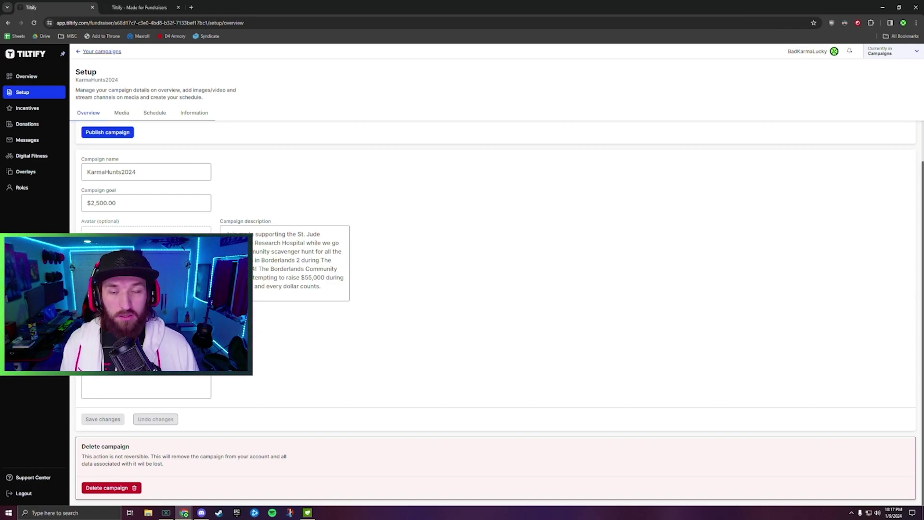
pyautogui.click(122, 113)
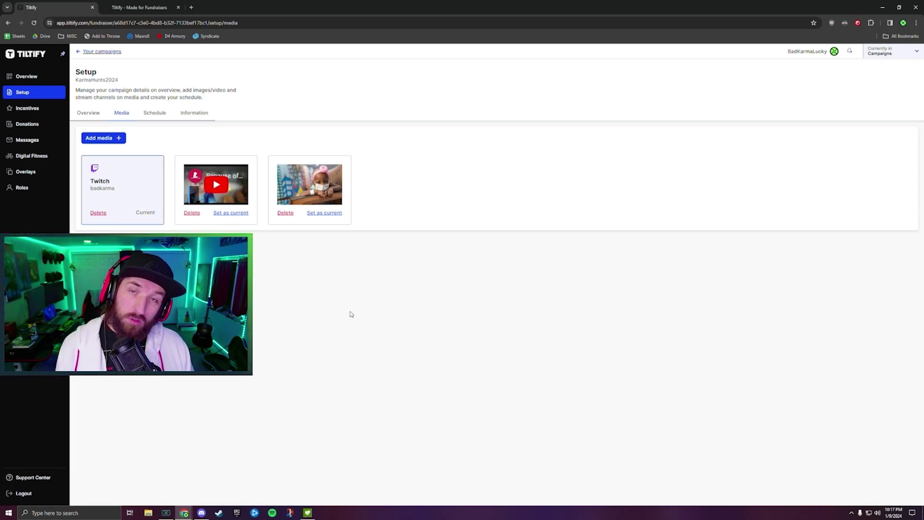
# Review the Schedule and Information tabs, then open the Incentives overview with Milestones, Rewards, Polls and Targets.
pyautogui.click(155, 112)
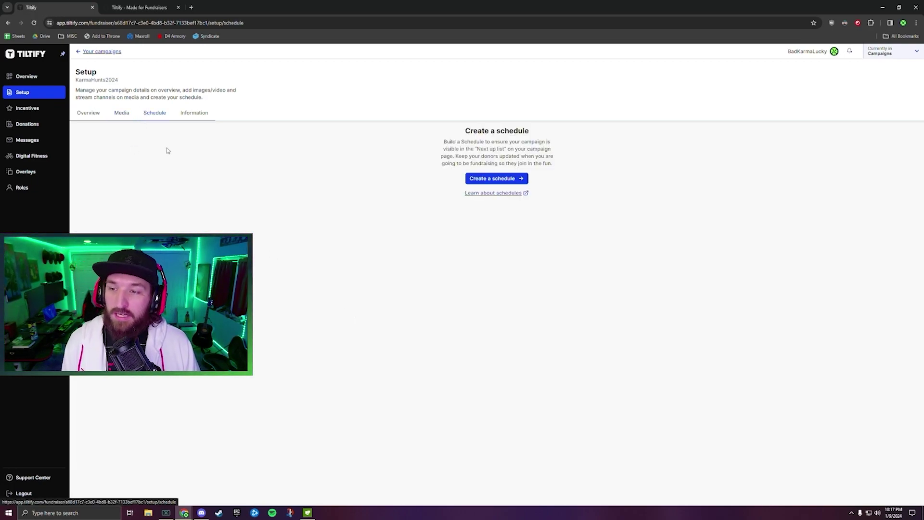
pyautogui.click(206, 114)
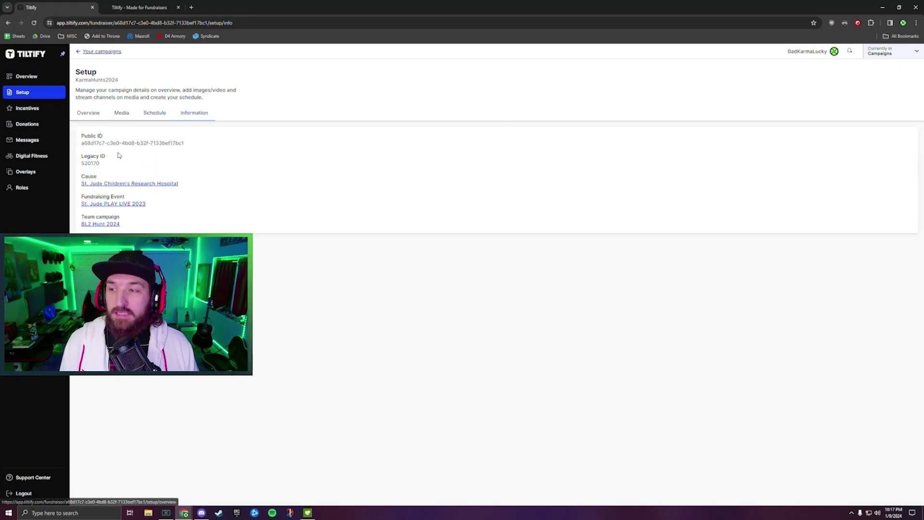
pyautogui.click(29, 107)
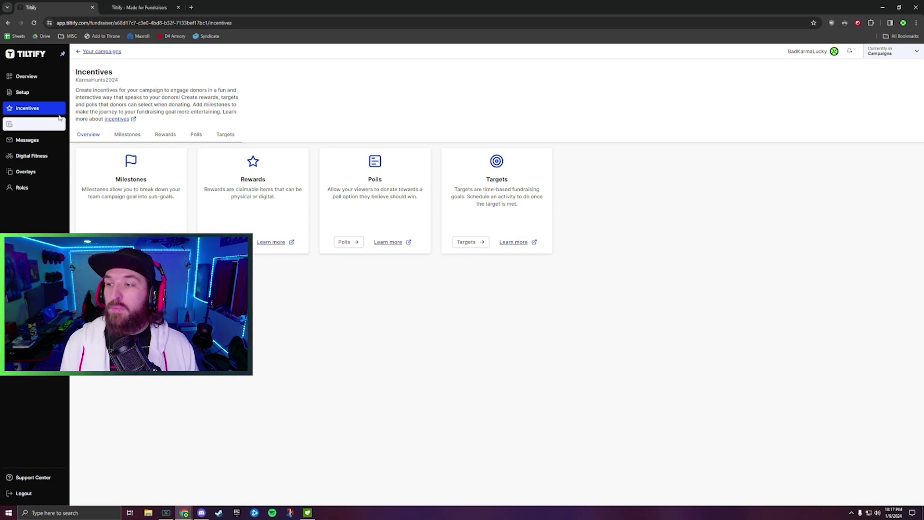
# Open the Donations page, showing no donations between January 9, 2023 and January 9, 2024.
pyautogui.click(32, 125)
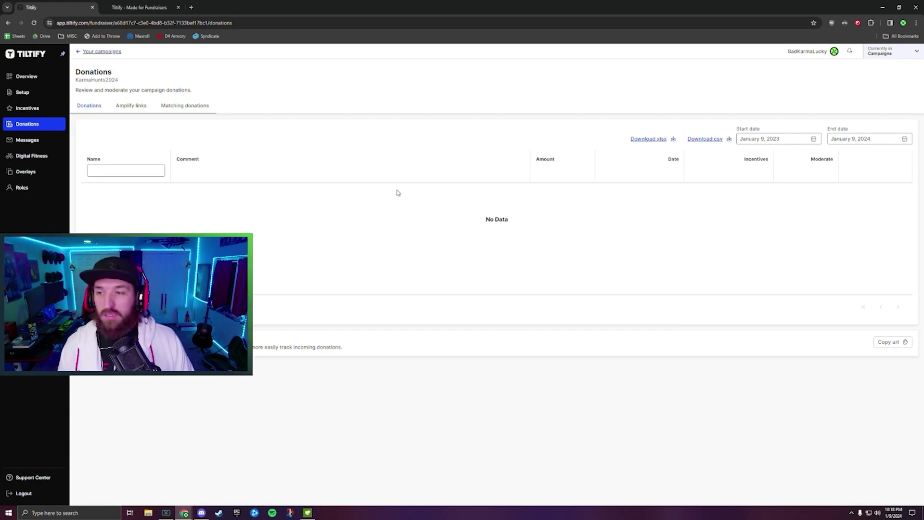
# Show the Amplify links list, which has no links or donors recorded yet.
pyautogui.click(137, 111)
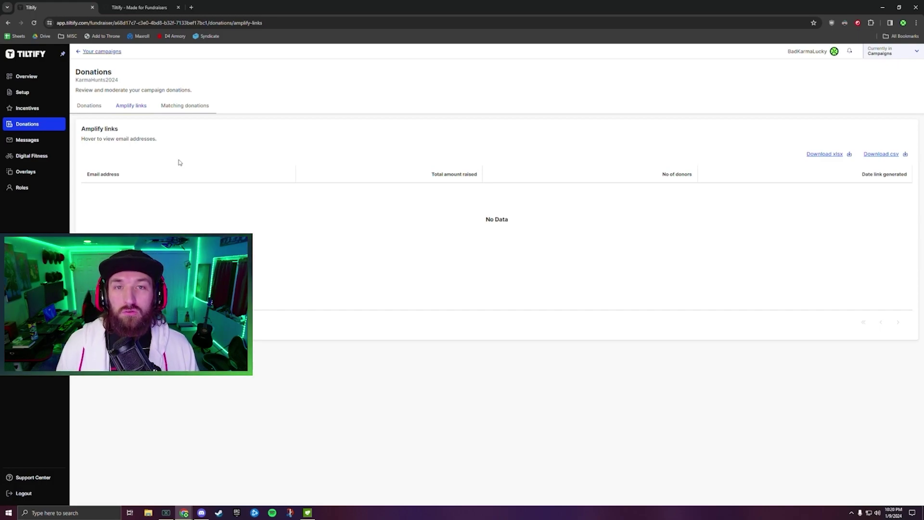
# View KarmaHunts2024's Matching donations tab.
pyautogui.click(182, 107)
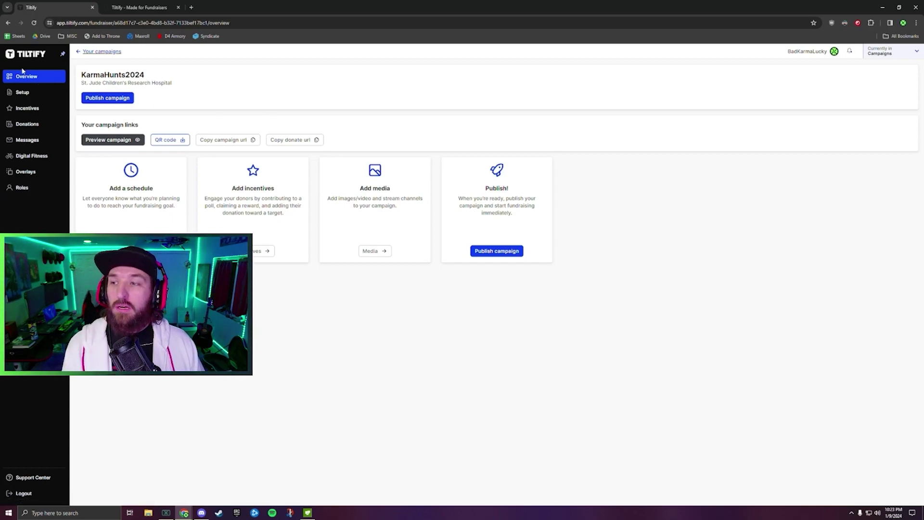
# Create a new overlay, previewing $0.00 raised toward the $2,500.00 goal with a QR code.
pyautogui.click(24, 172)
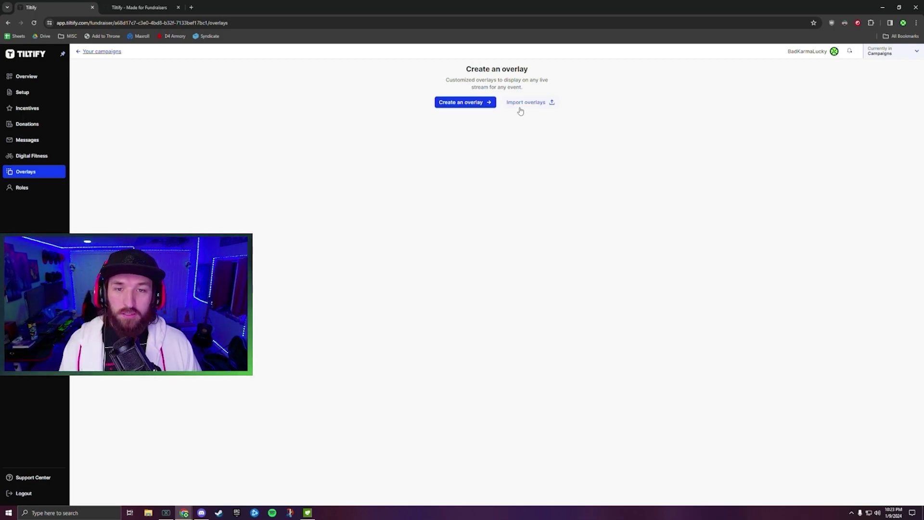
pyautogui.click(462, 104)
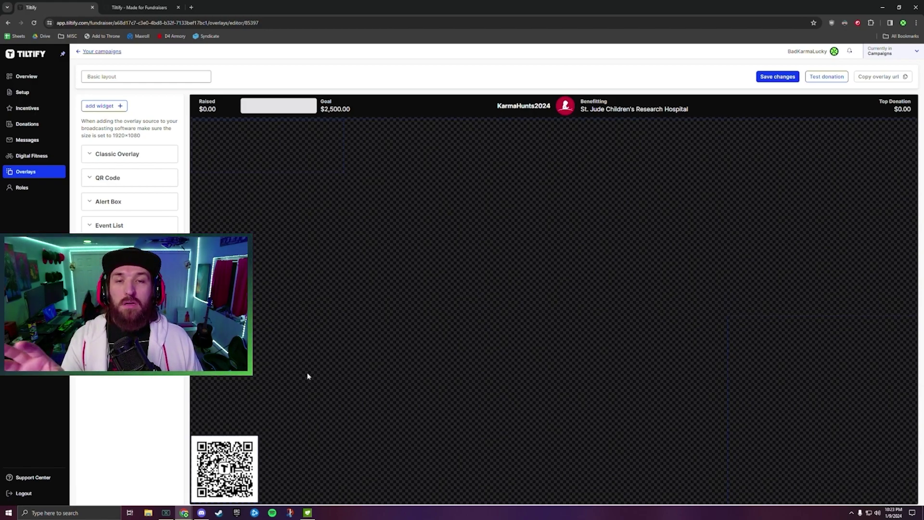
# Inspect the Classic Overlay's position and colour settings, then delete the Classic Overlay widget.
pyautogui.click(118, 155)
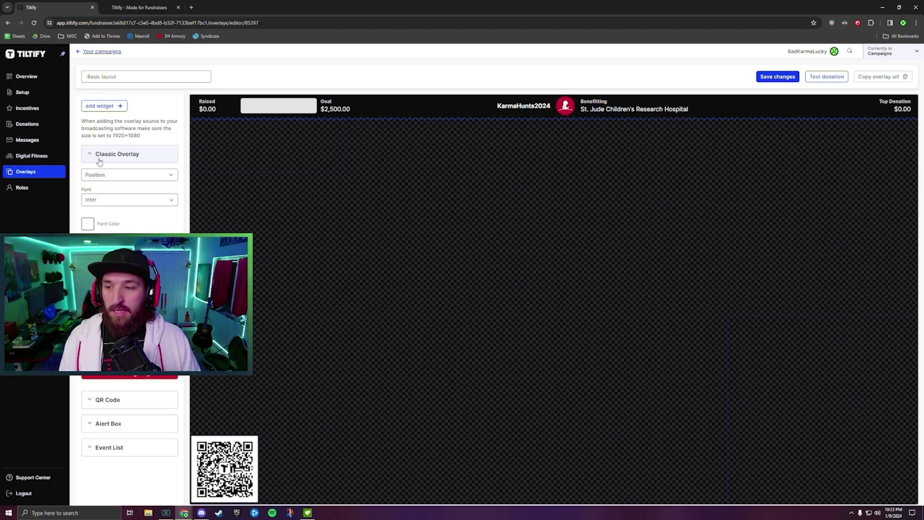
pyautogui.click(148, 176)
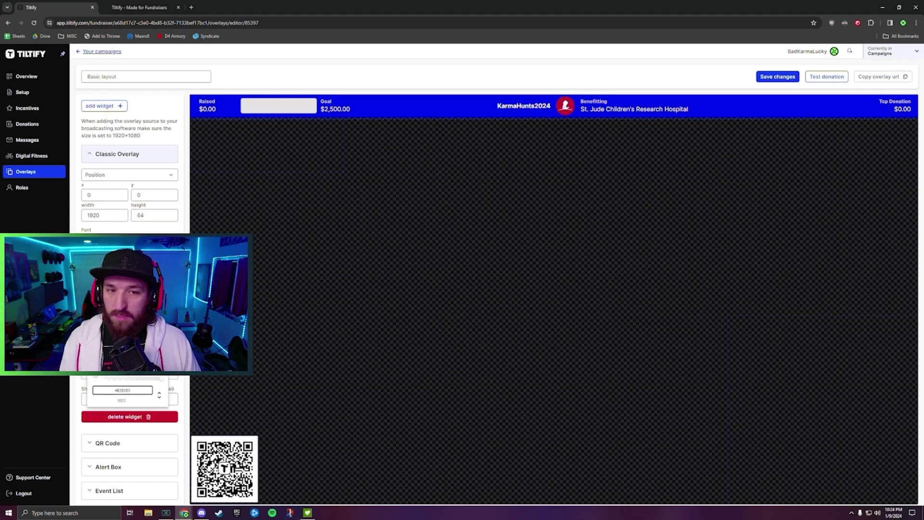
pyautogui.click(106, 380)
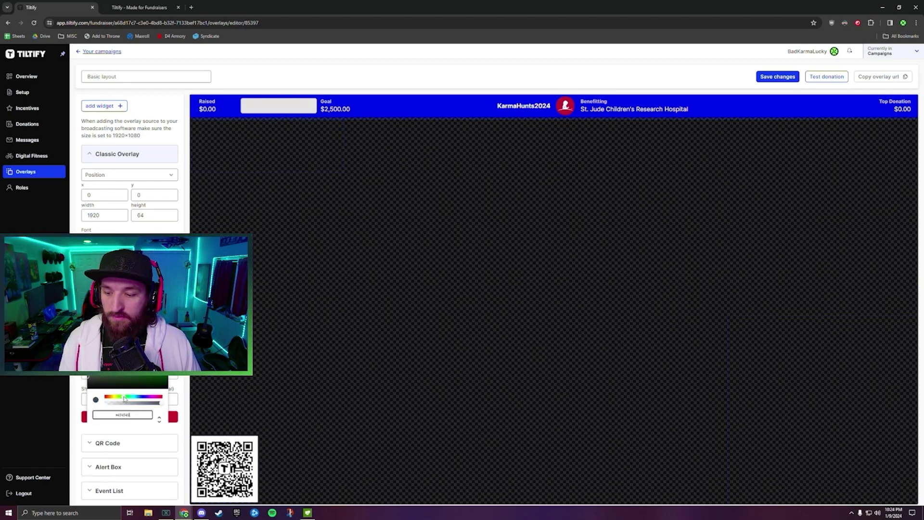
pyautogui.press('Escape')
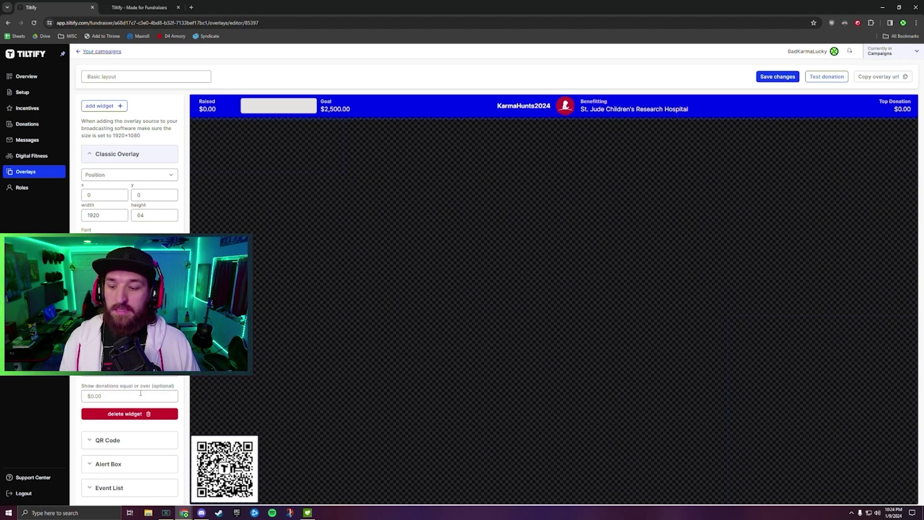
pyautogui.click(142, 415)
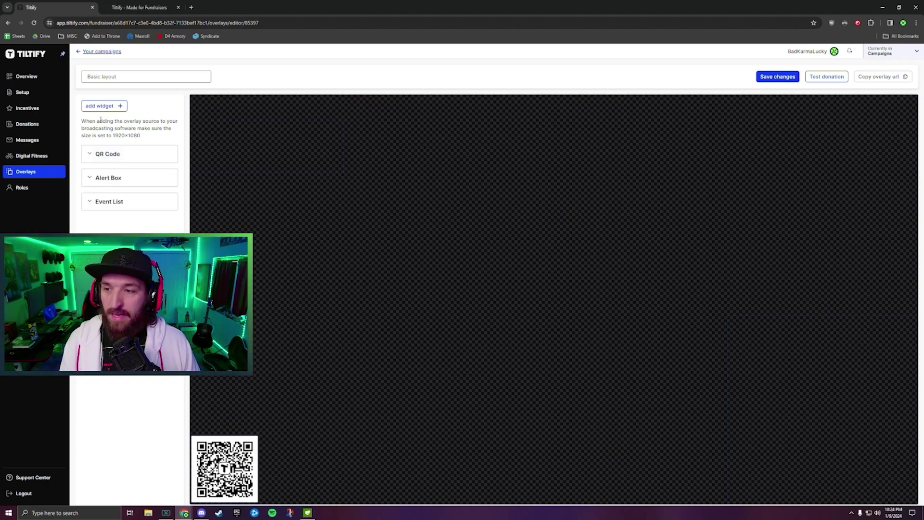
# Browse the progress, incentive, alert and all-in-one widget categories and add a Compact Overlay bar.
pyautogui.click(101, 106)
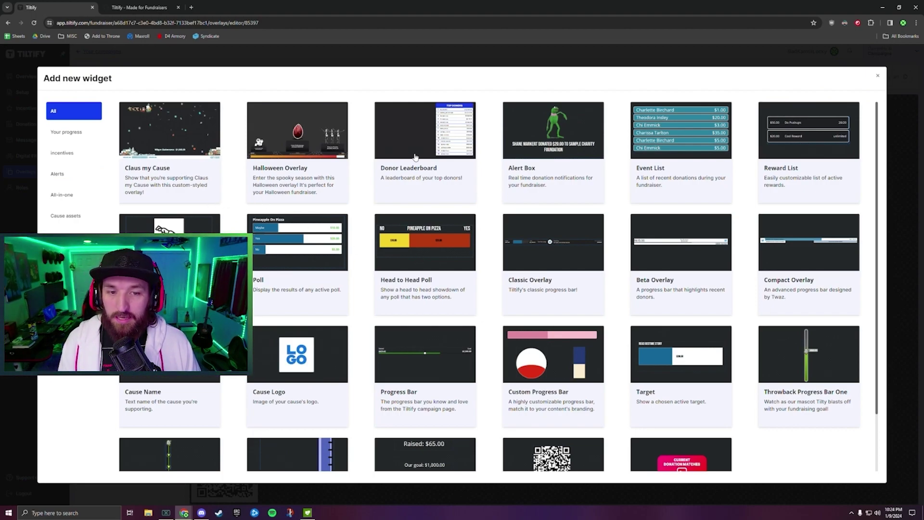
pyautogui.click(63, 133)
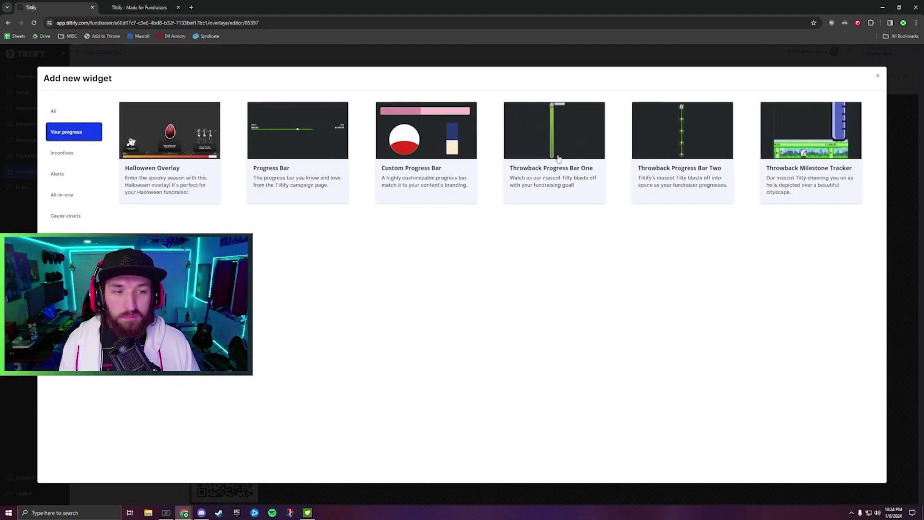
pyautogui.click(69, 155)
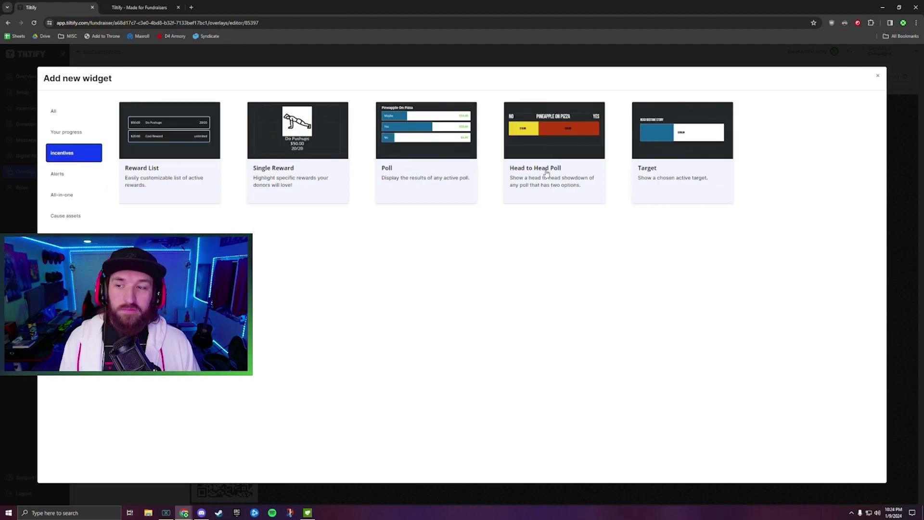
pyautogui.click(64, 174)
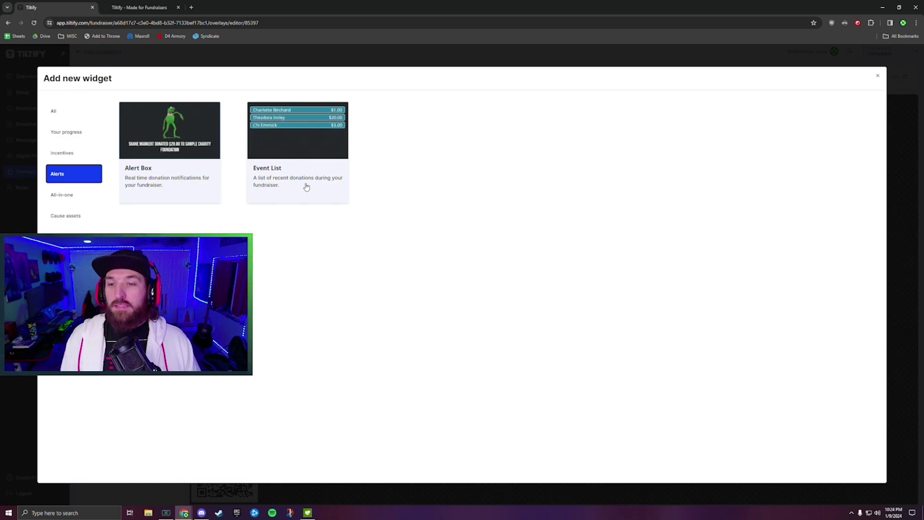
pyautogui.click(73, 194)
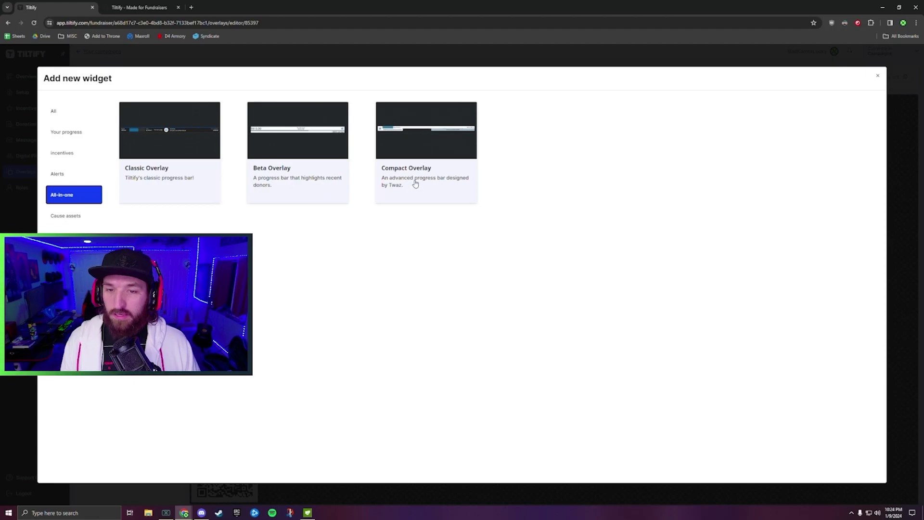
pyautogui.click(414, 158)
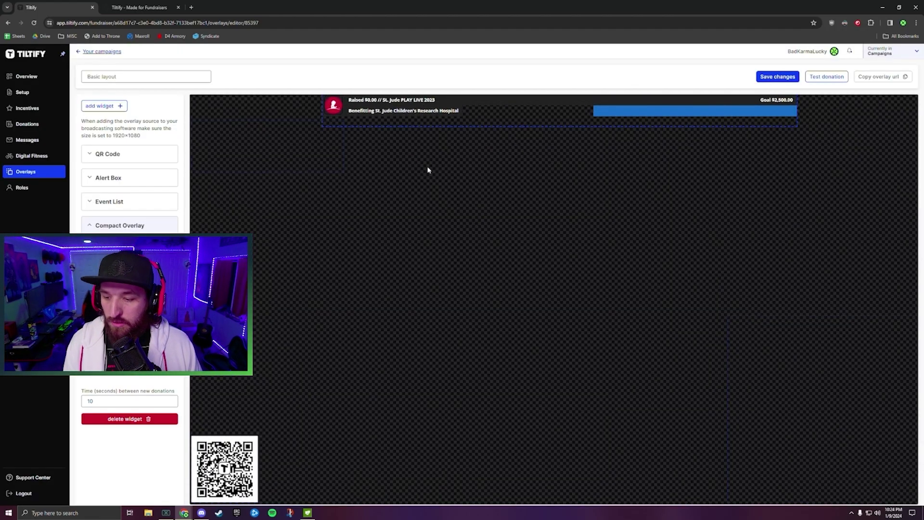
# Delete the Compact Overlay bar and bring up the All-in-one widget choices again.
pyautogui.click(144, 419)
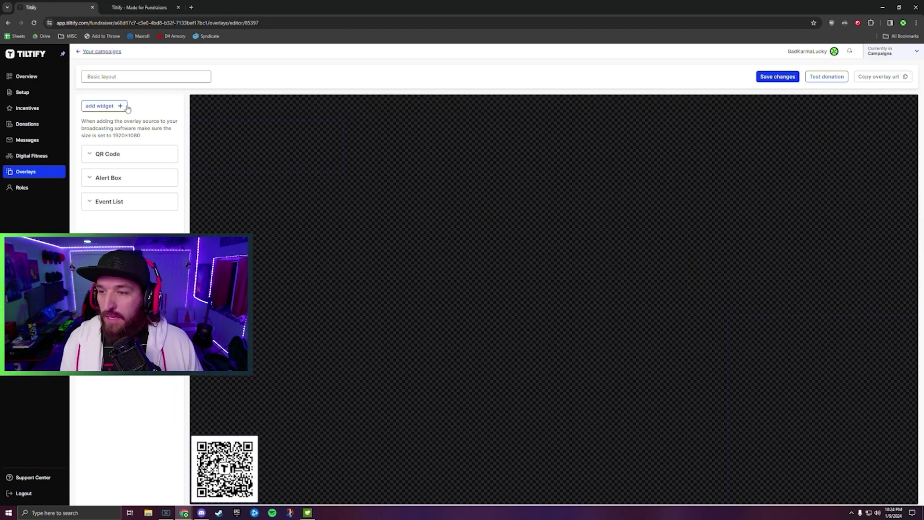
pyautogui.click(121, 106)
pyautogui.click(76, 195)
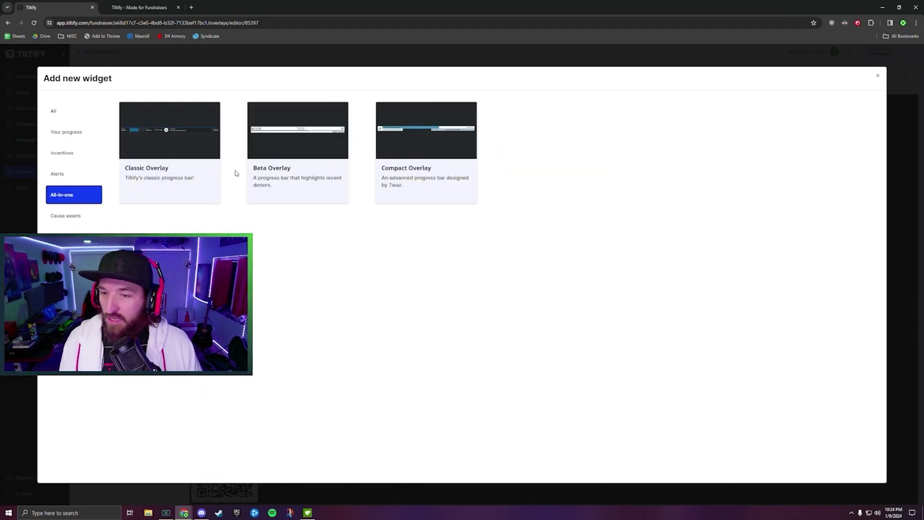
# Add a Beta Overlay bar, keeping Hide donation ticker off, and collapse its settings.
pyautogui.click(268, 169)
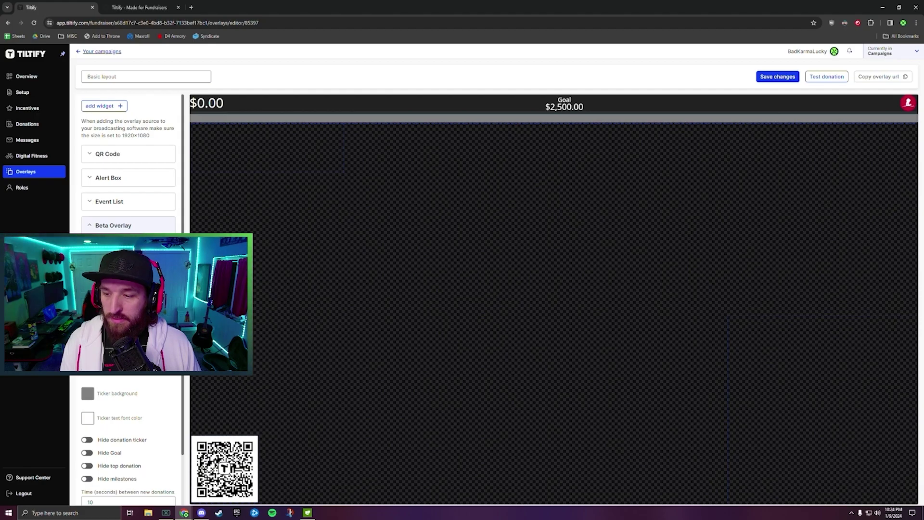
pyautogui.scroll(-1, 128, 192)
pyautogui.scroll(-1, 87, 385)
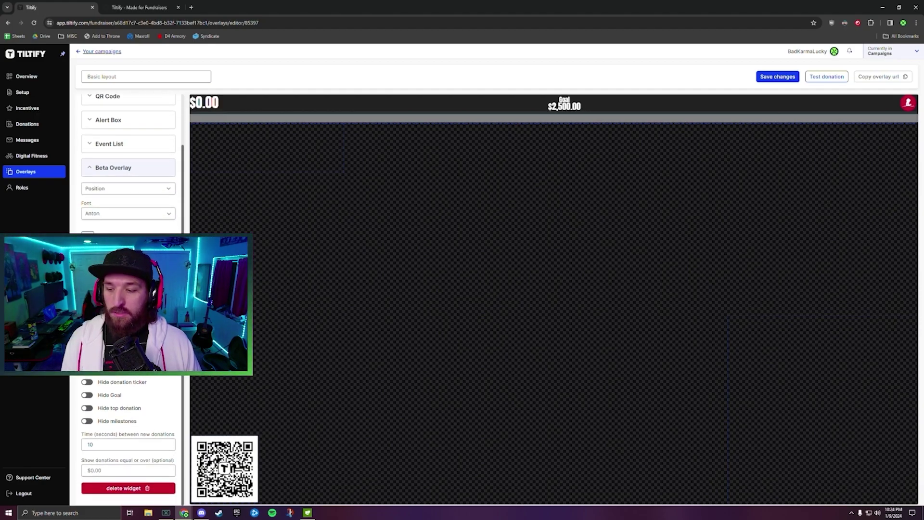
pyautogui.click(87, 382)
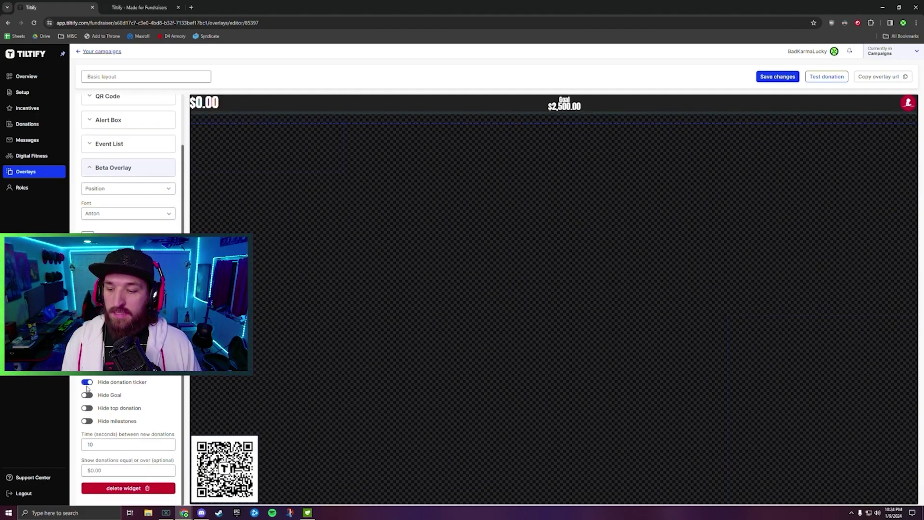
pyautogui.click(88, 383)
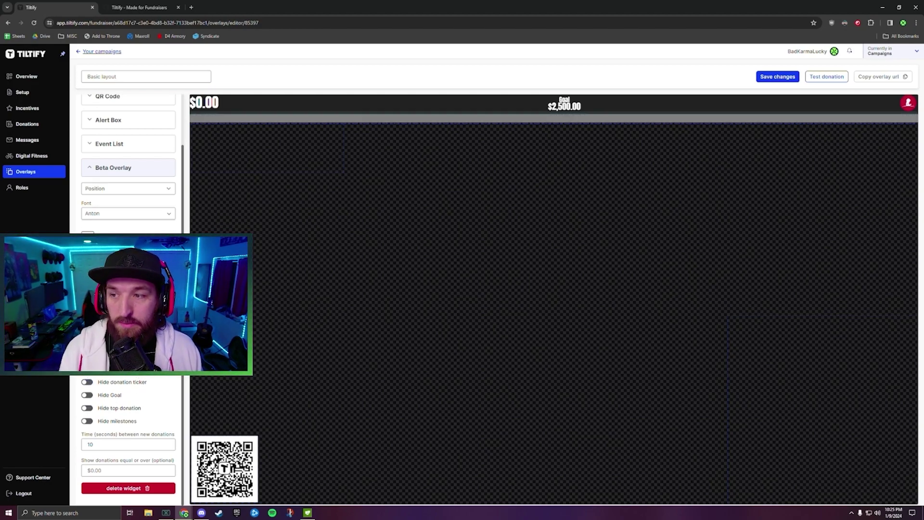
pyautogui.scroll(2, 137, 376)
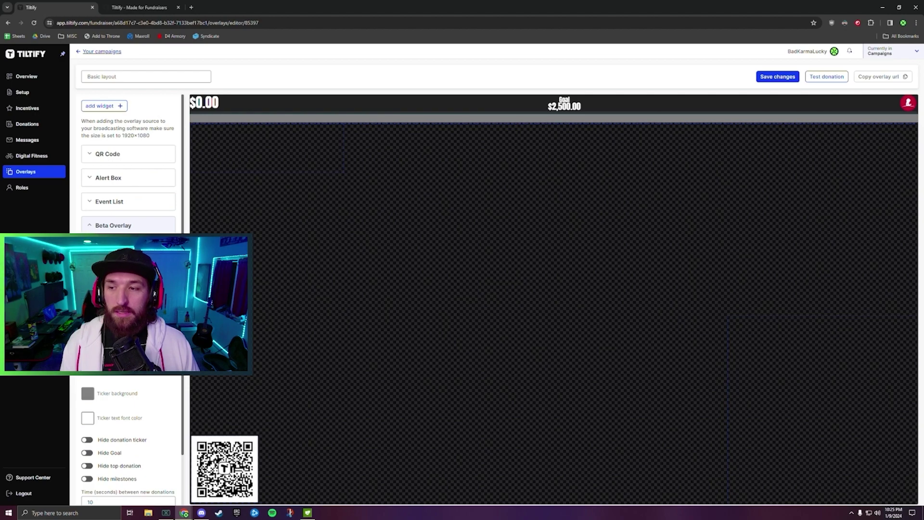
pyautogui.scroll(-1, 129, 298)
pyautogui.scroll(-1, 128, 299)
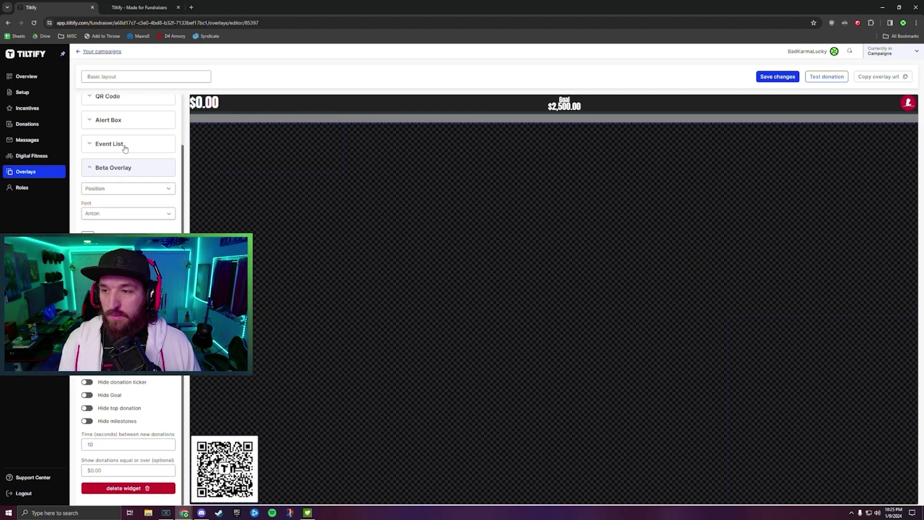
pyautogui.click(89, 170)
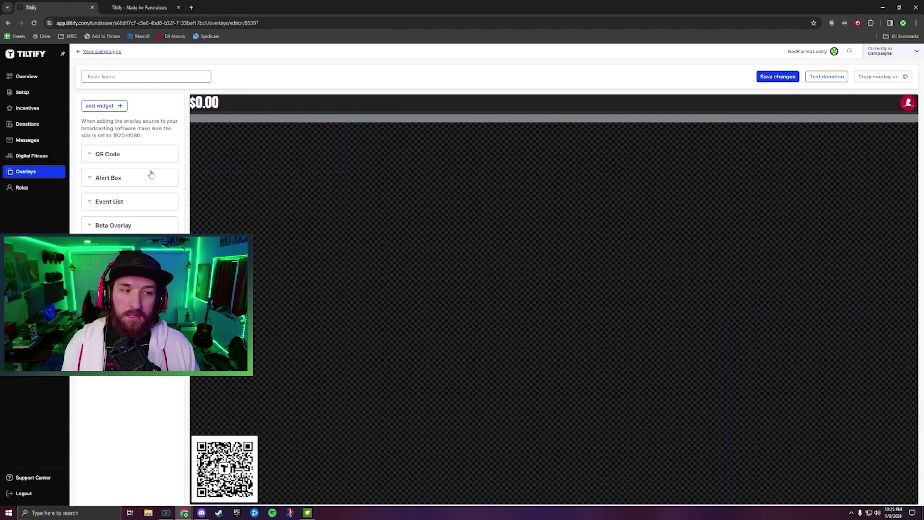
# Delete the QR Code widget and push the Alert Box to the canvas's upper-right edge.
pyautogui.click(138, 158)
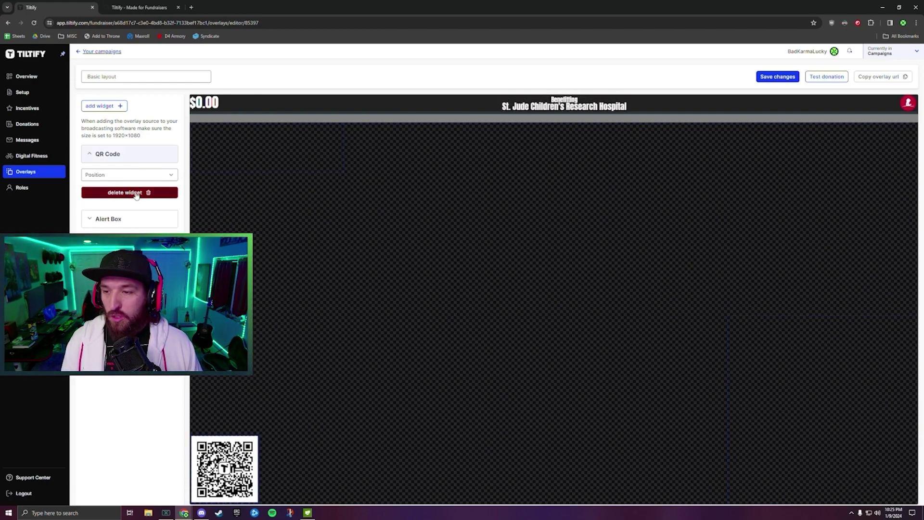
pyautogui.click(136, 192)
pyautogui.click(130, 155)
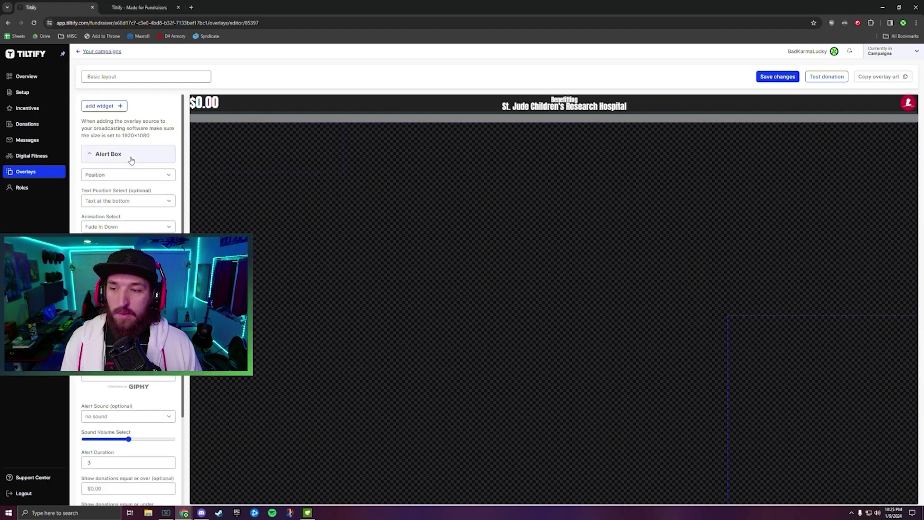
pyautogui.moveTo(768, 359); pyautogui.dragTo(583, 200)
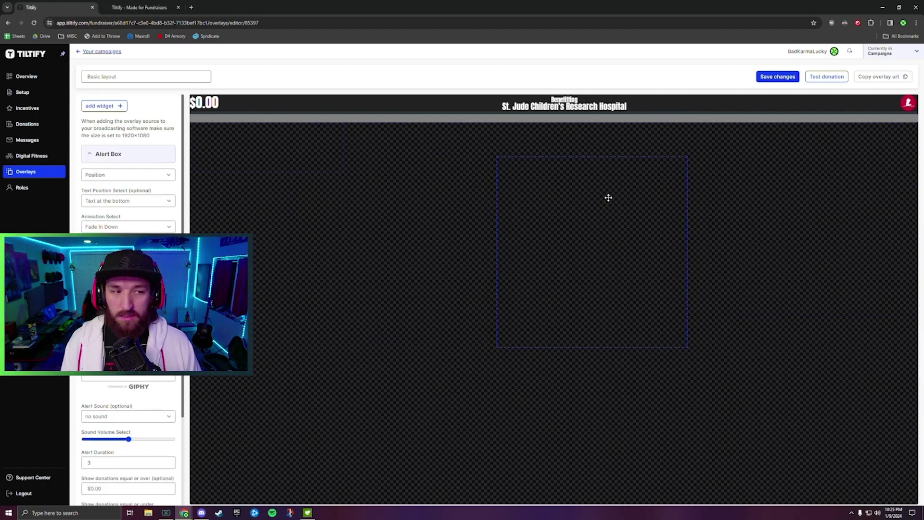
pyautogui.moveTo(750, 164); pyautogui.dragTo(768, 169)
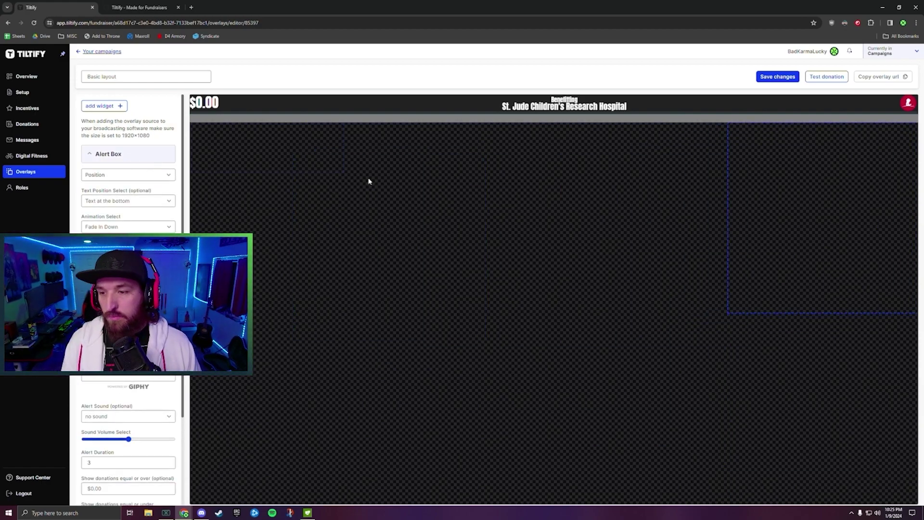
# Drag the Event List down into the bottom-left corner of the canvas.
pyautogui.click(117, 153)
pyautogui.click(110, 178)
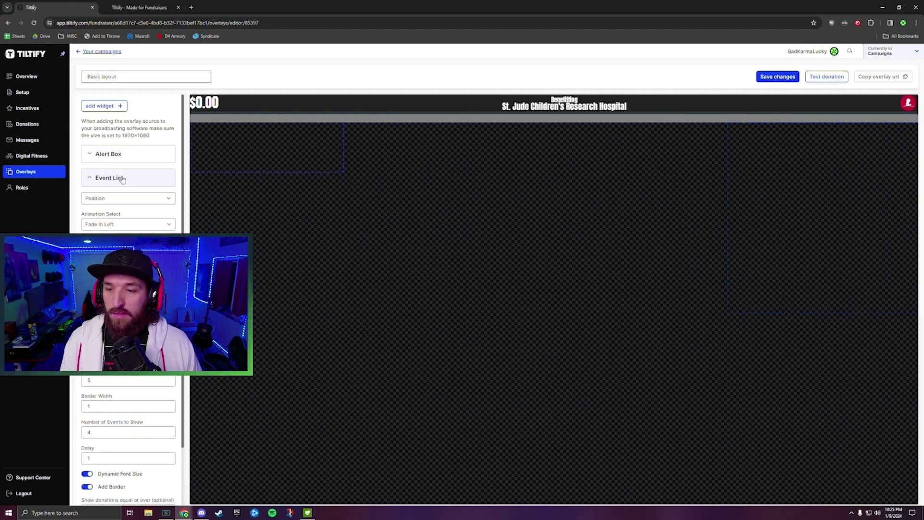
pyautogui.moveTo(244, 180); pyautogui.dragTo(237, 482)
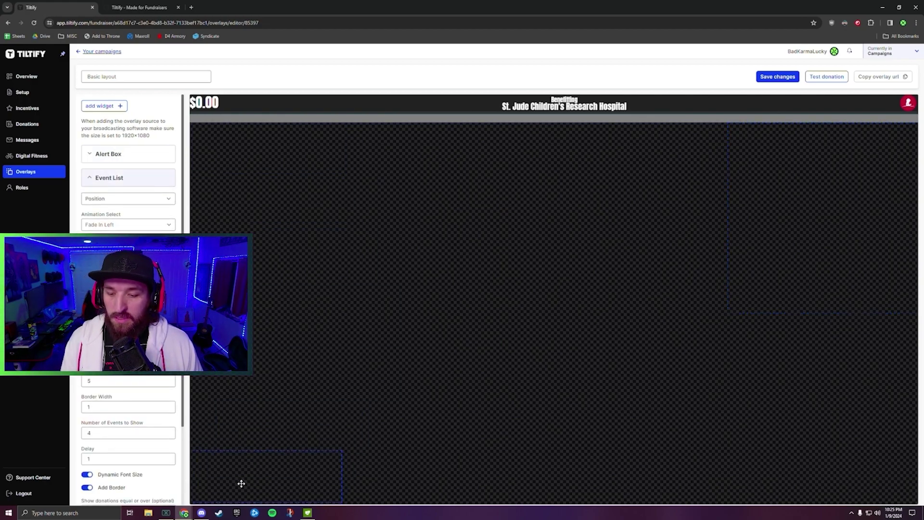